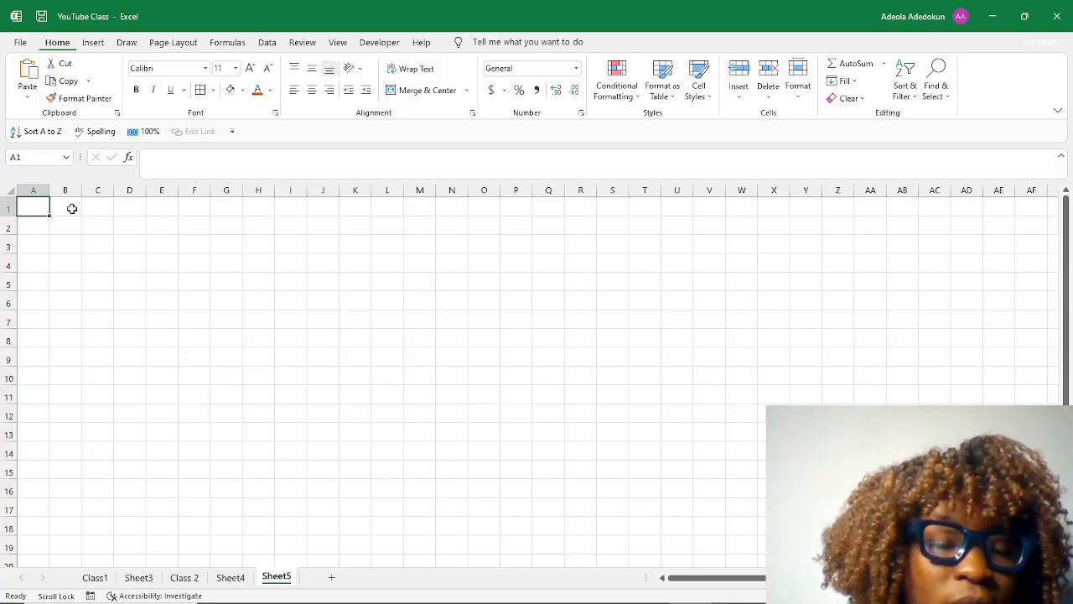
Enter the column header "Product Name" in cell A1 of Sheet5.
left_click(58, 209)
left_click(30, 207)
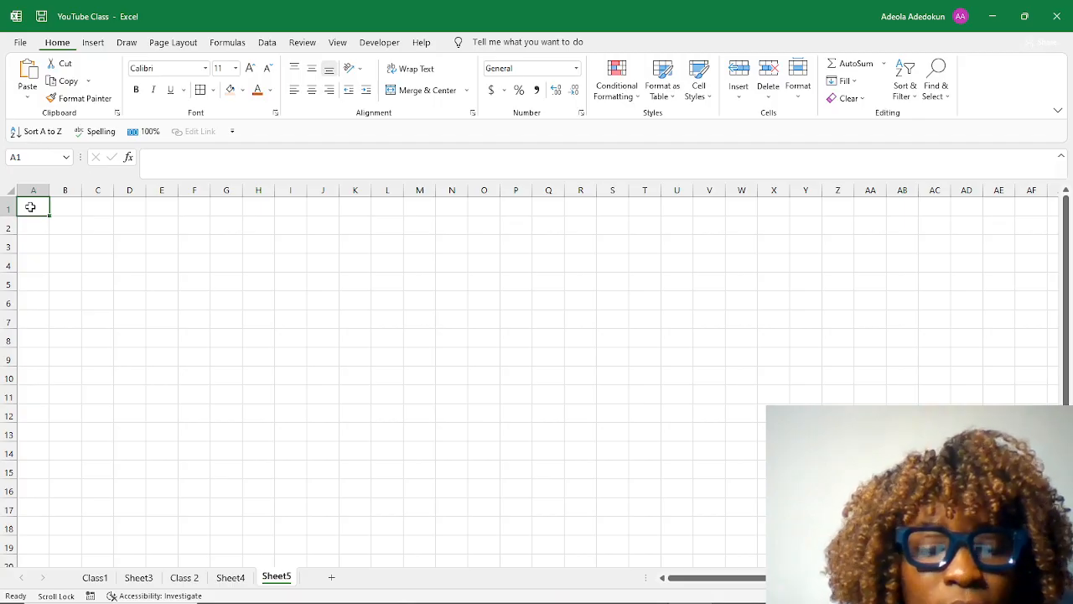
type("Prod")
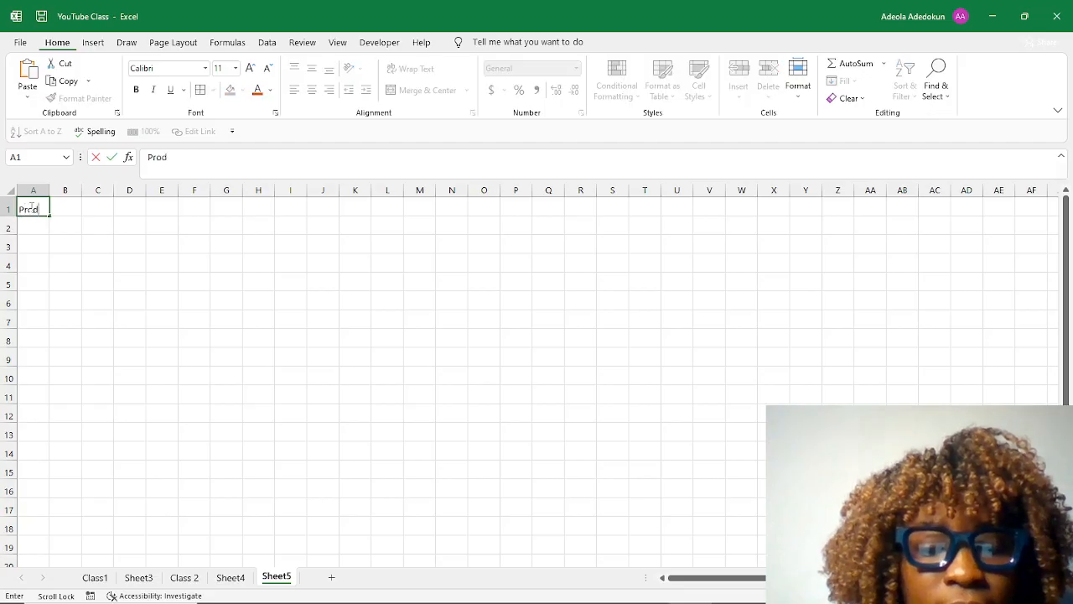
type("uct")
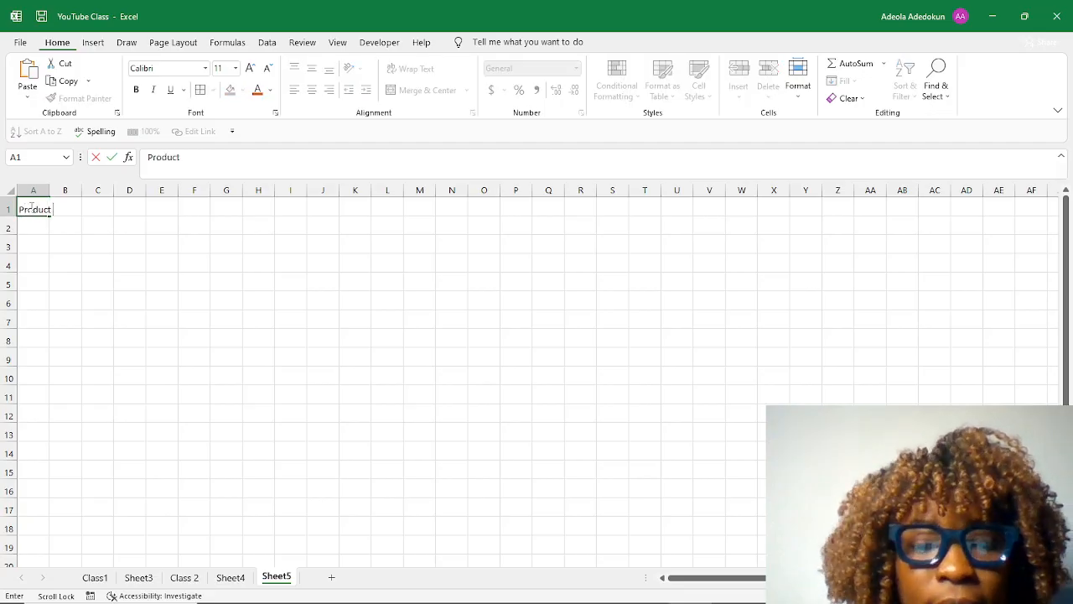
type(" Nam")
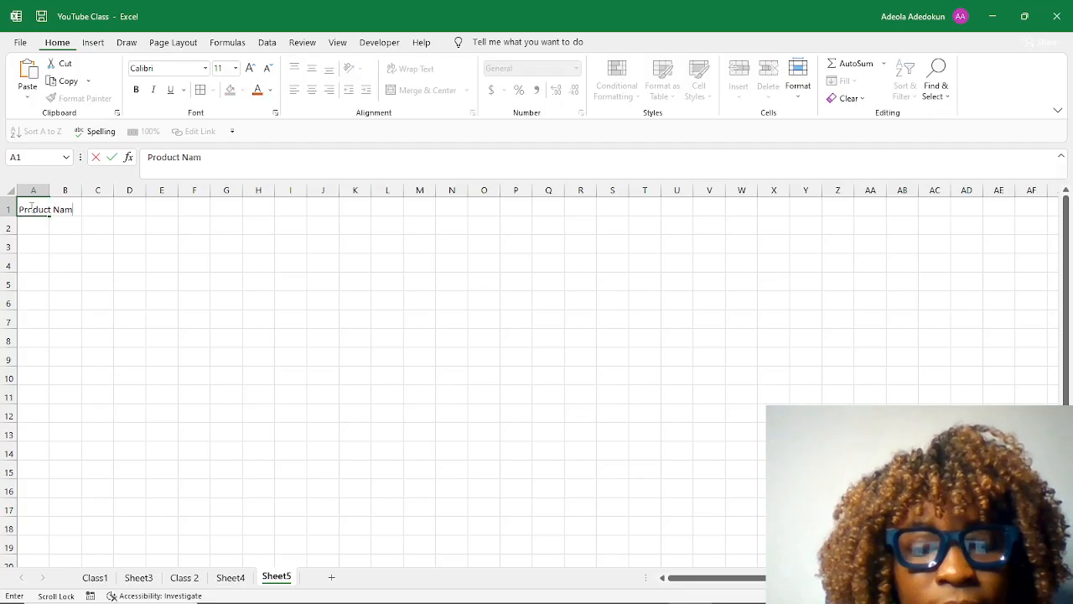
type("e")
key("Return")
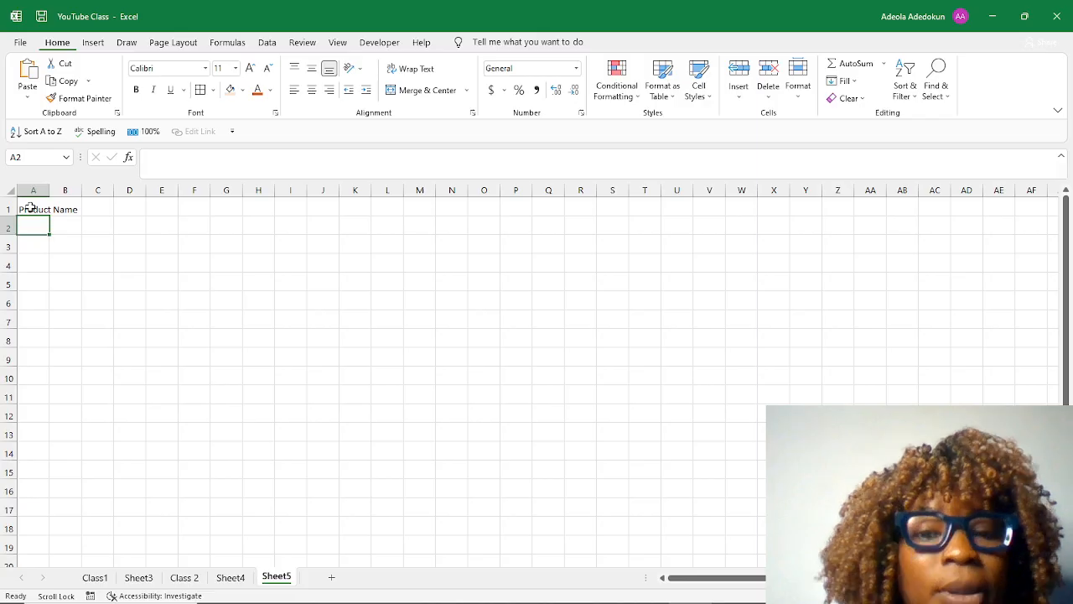
Enter the column header "Quantity" in cell B1, correcting its spelling.
left_click(61, 203)
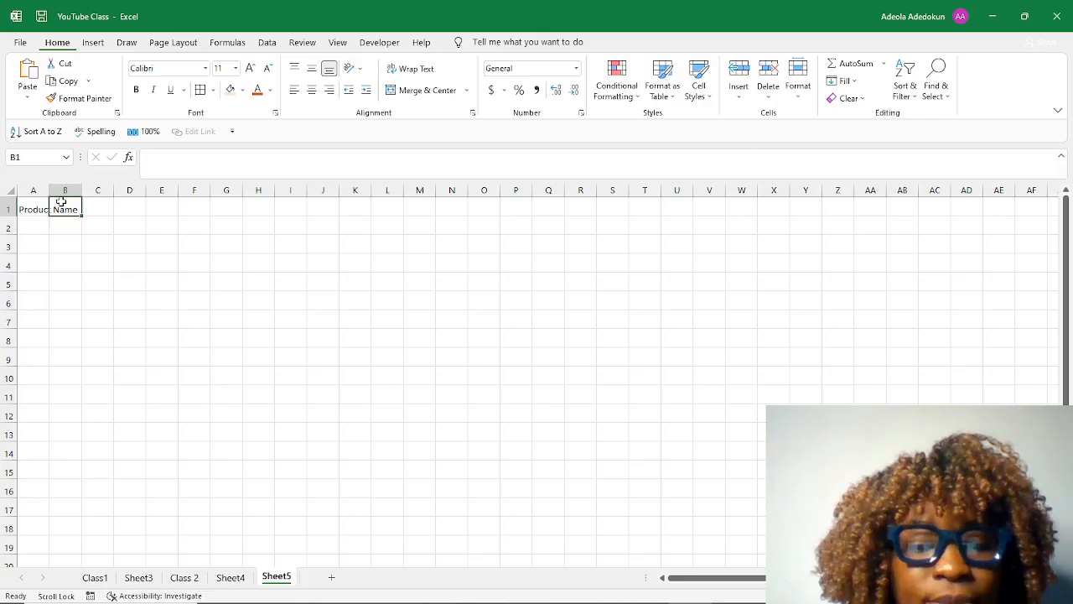
type("Qu")
key("BackSpace")
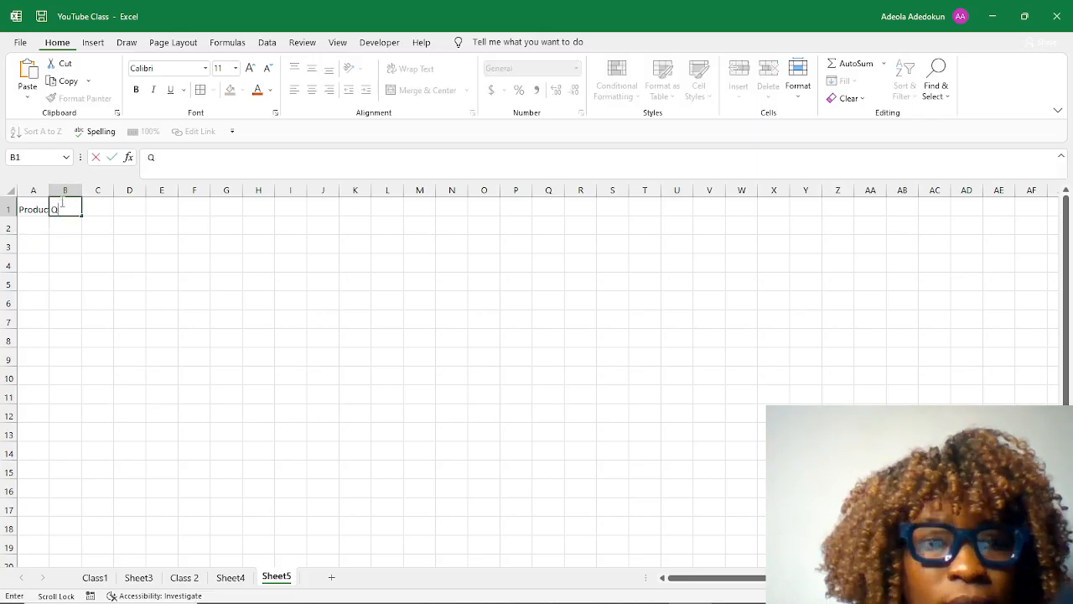
type("uam")
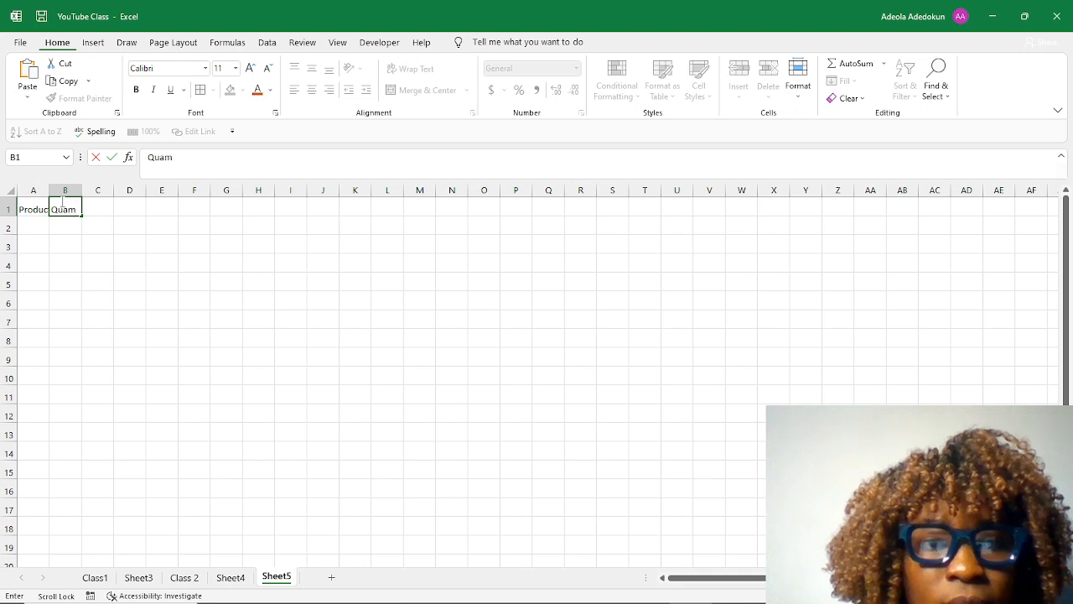
key("BackSpace")
type("ntty")
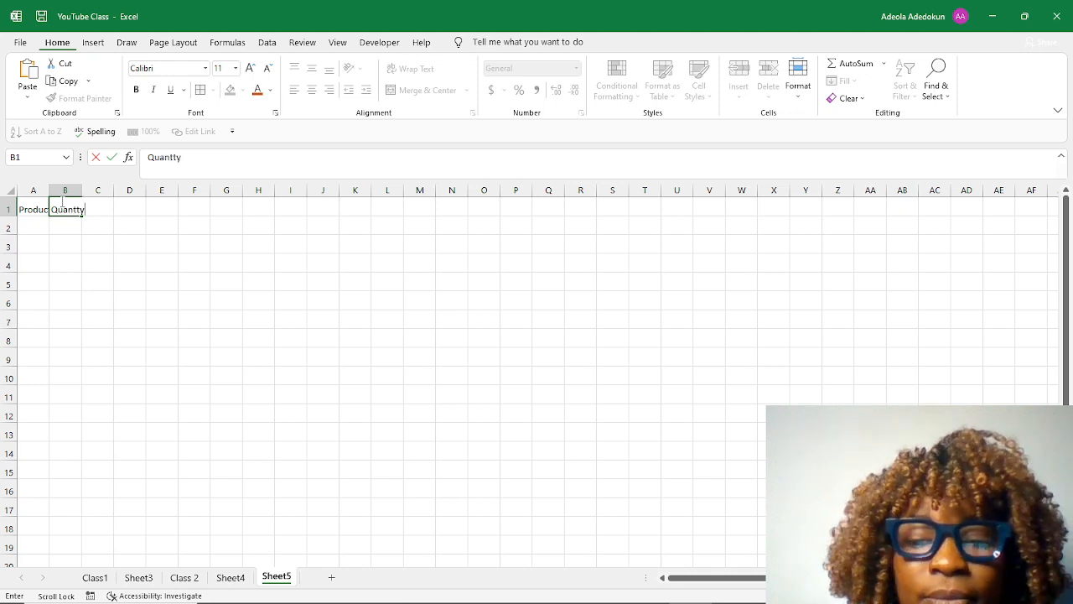
key("Return")
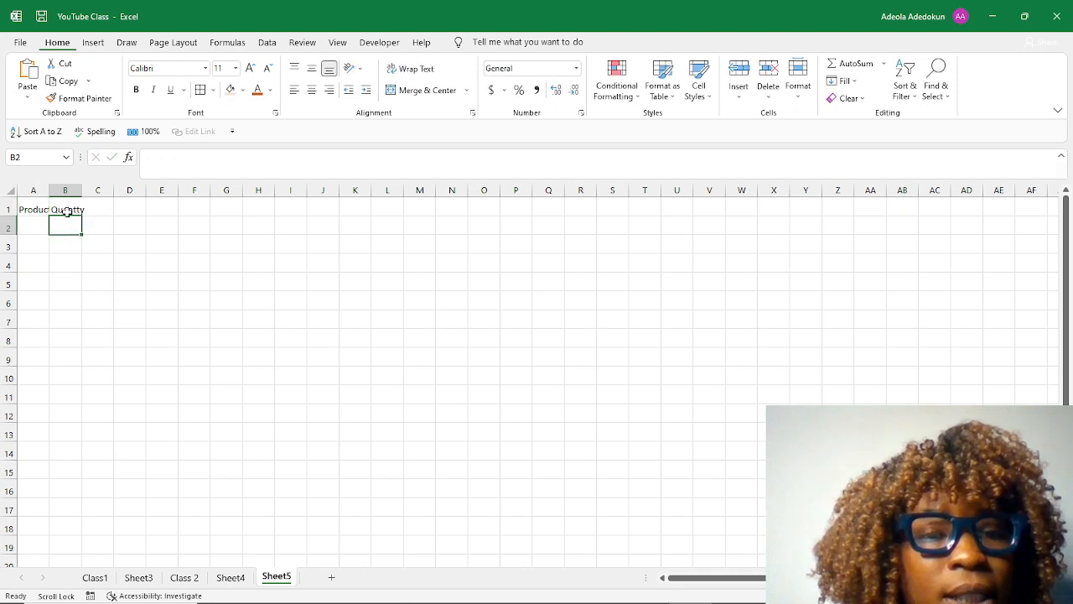
left_click(67, 211)
left_click(177, 158)
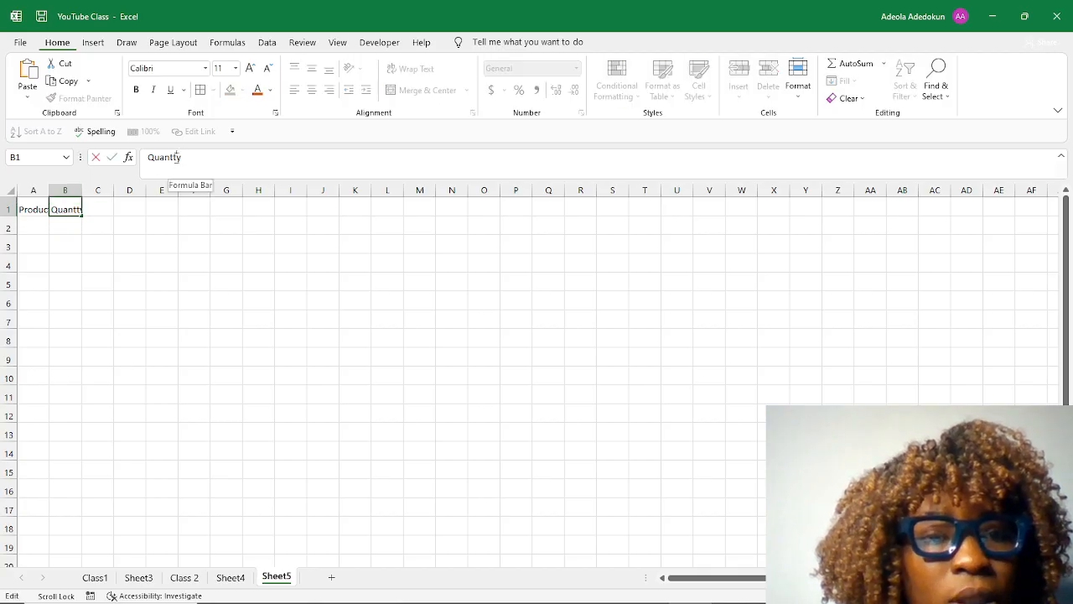
type("i")
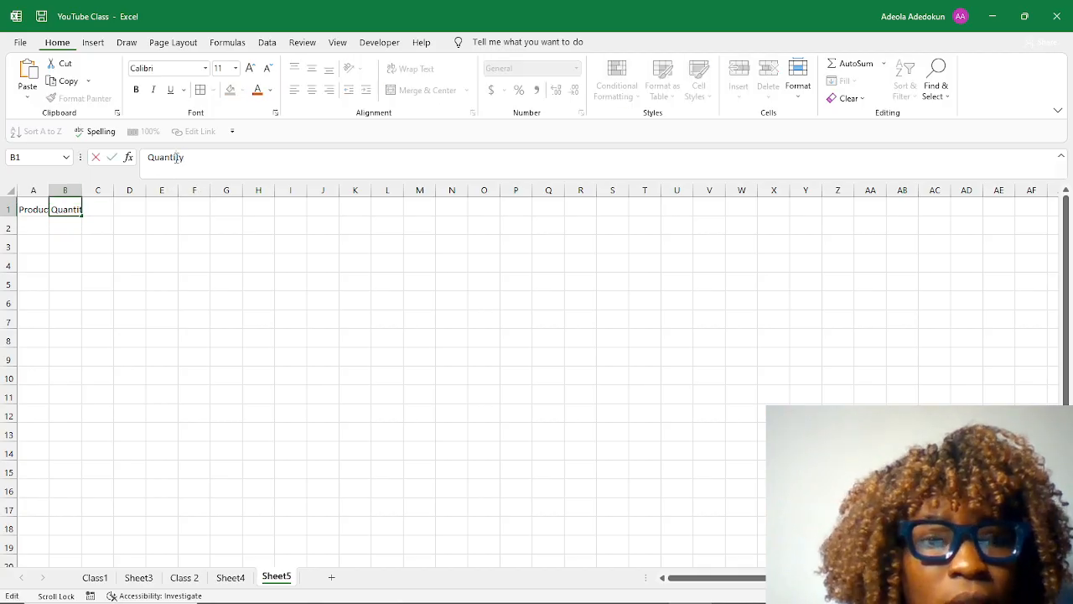
key("Return")
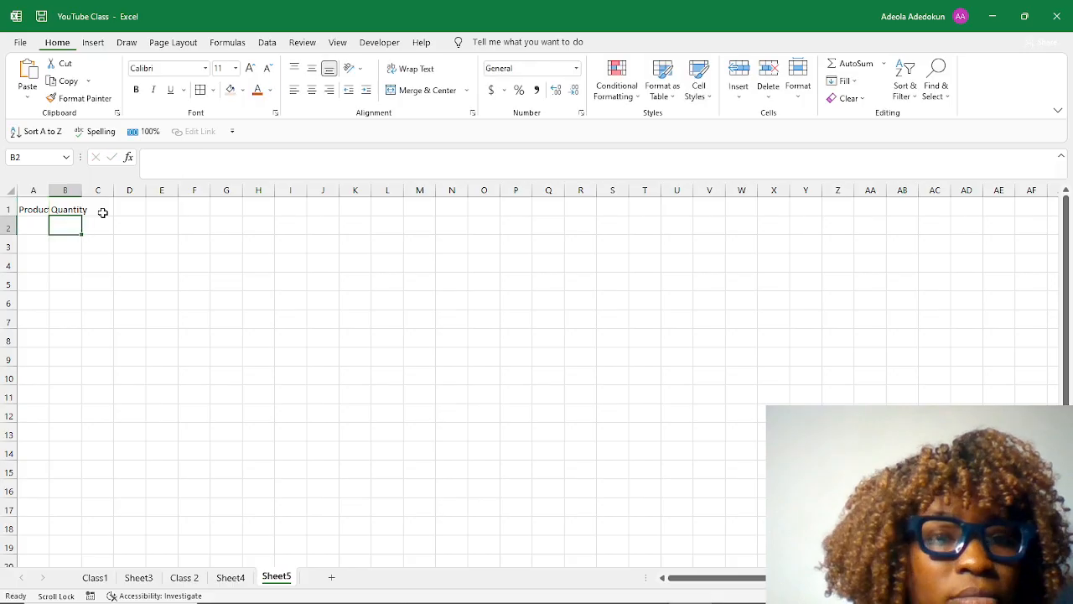
Enter the column header "Price" in cell C1.
left_click(74, 206)
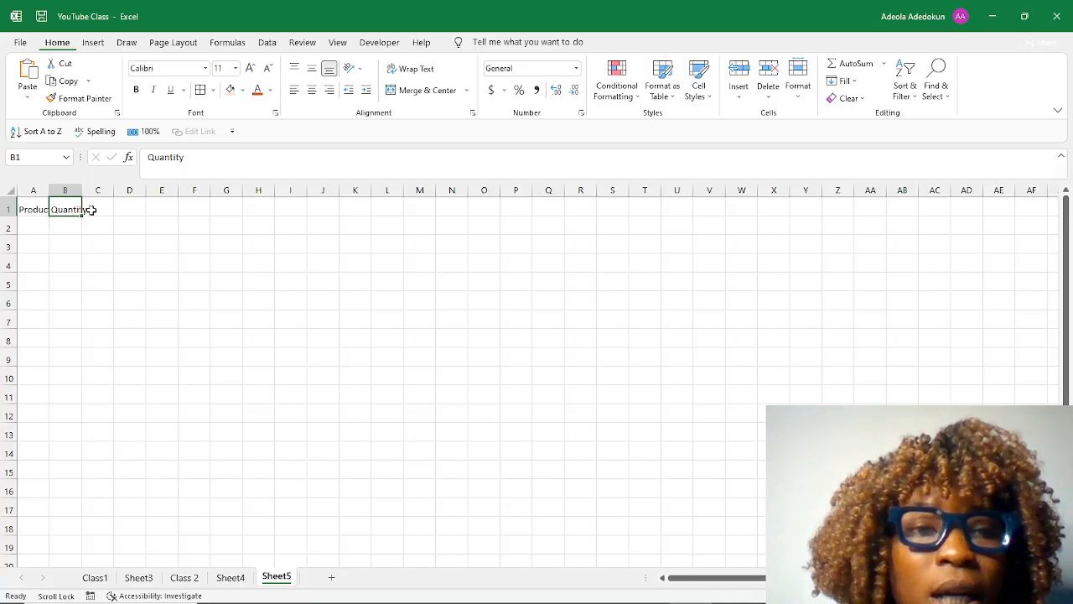
left_click(94, 209)
type("Price")
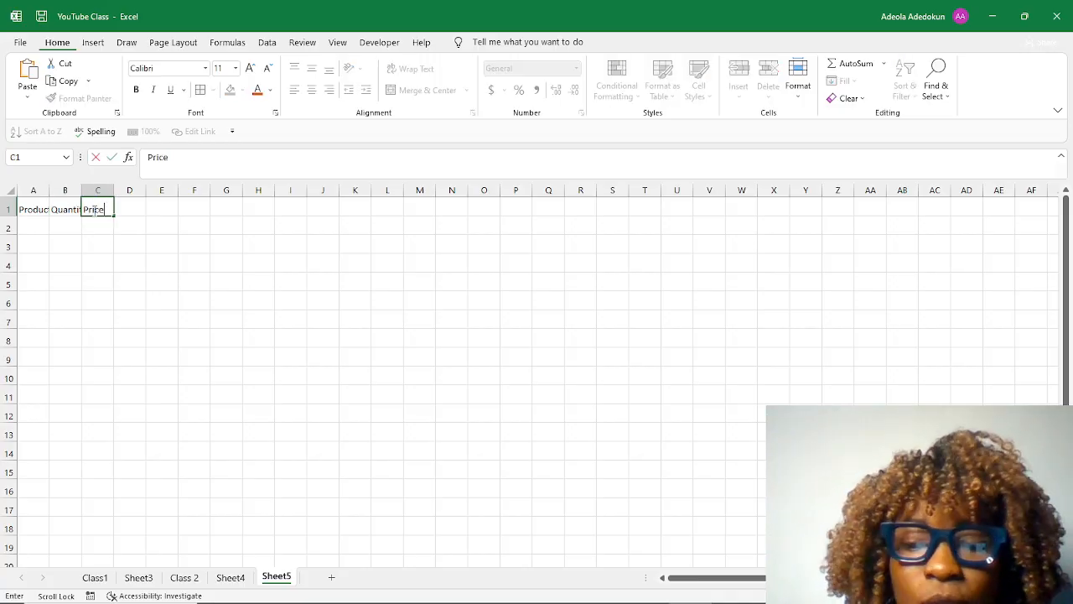
key("Return")
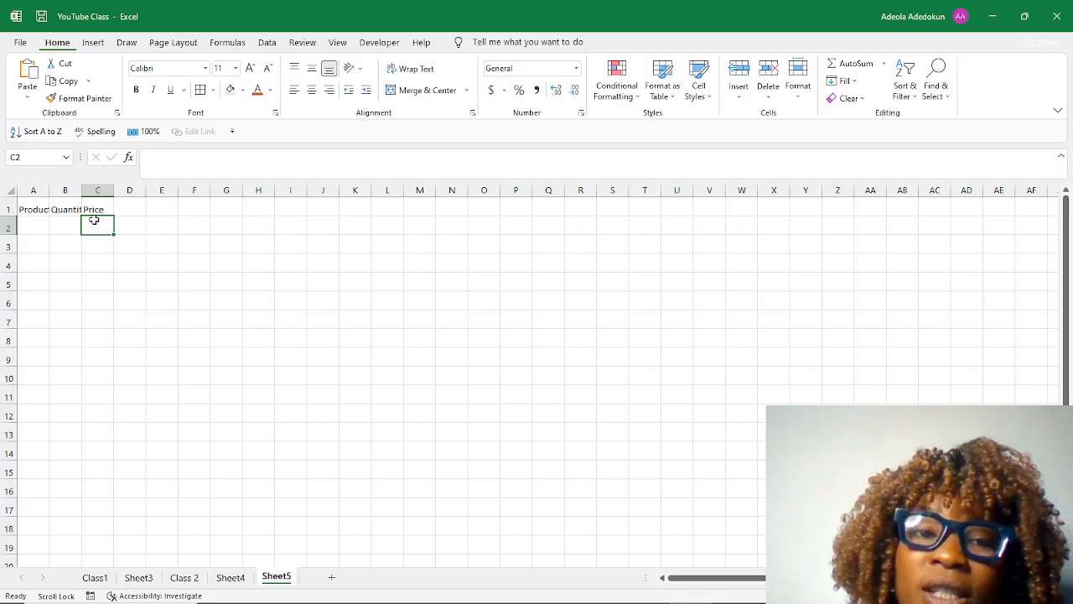
Edit the Quantity header directly in cell B1, removing and re-entering its letter n, and reopen the cell for editing once more.
left_click(67, 209)
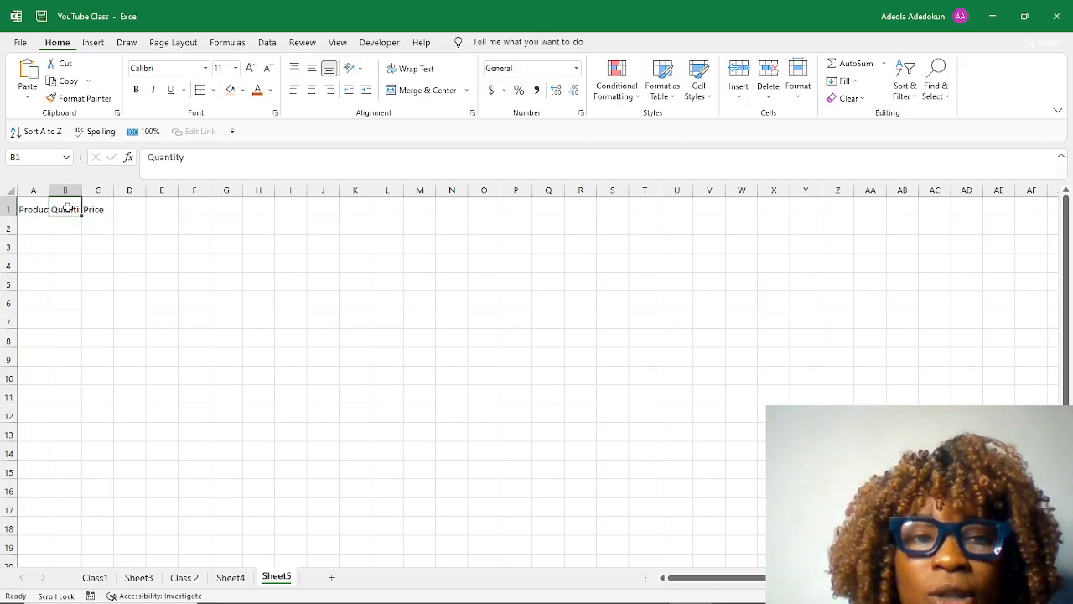
double_click(74, 210)
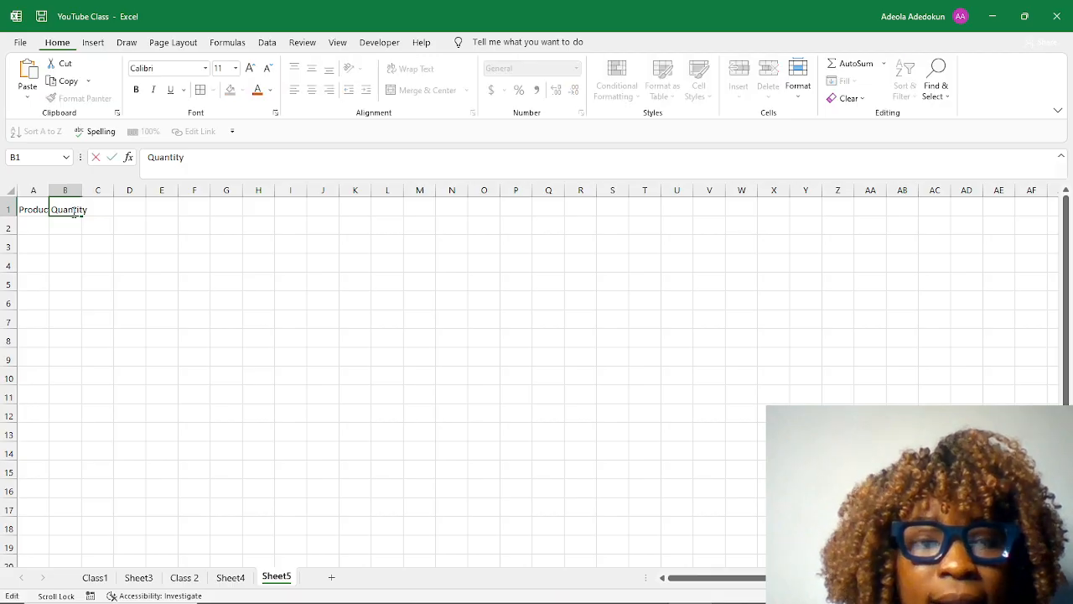
key("BackSpace")
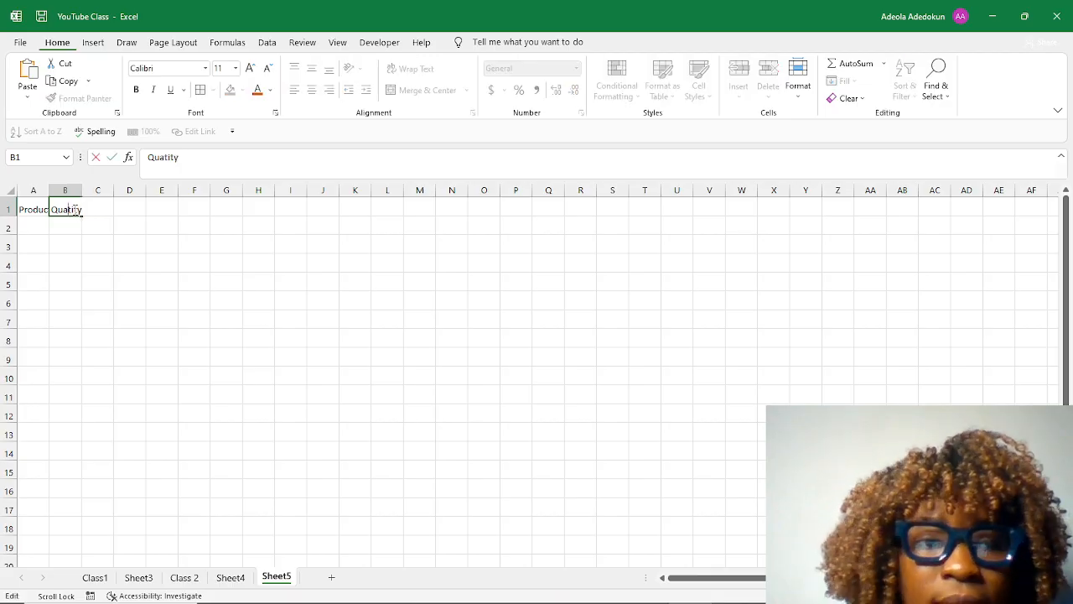
type("n")
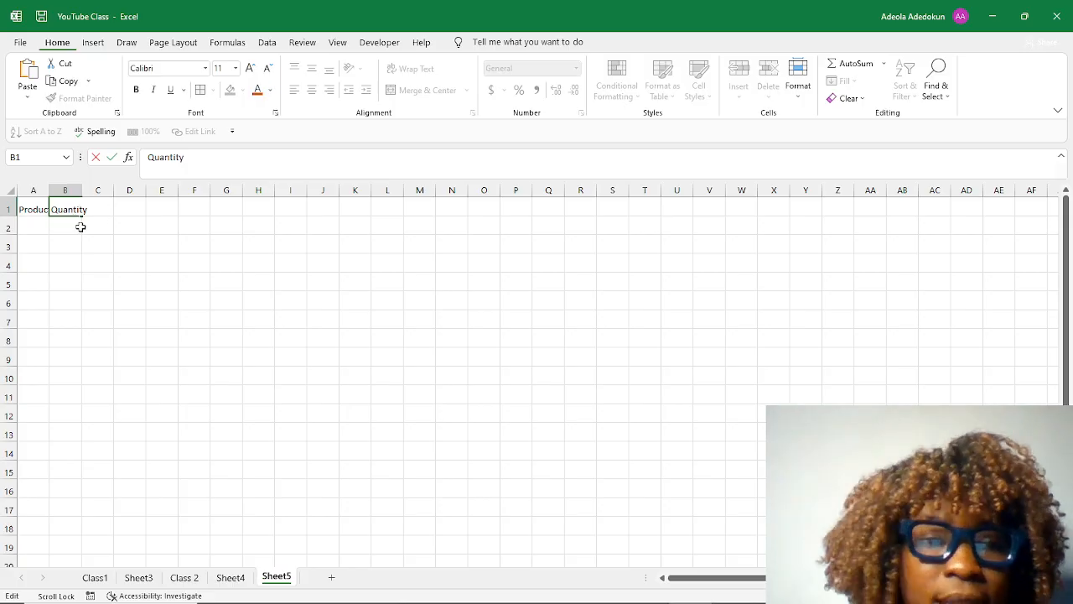
key("Return")
left_click(73, 209)
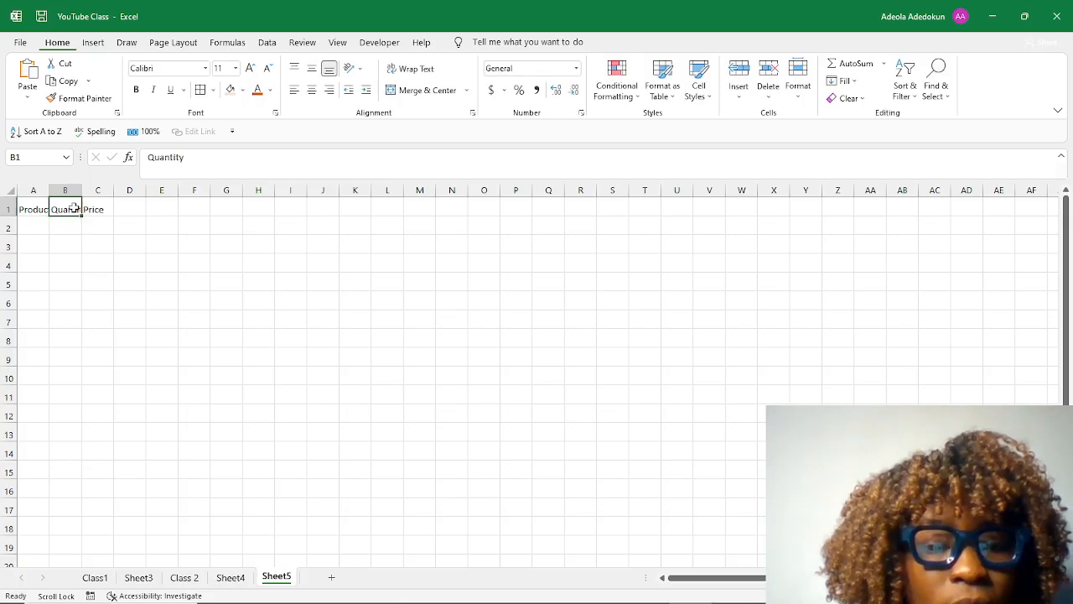
key("F2")
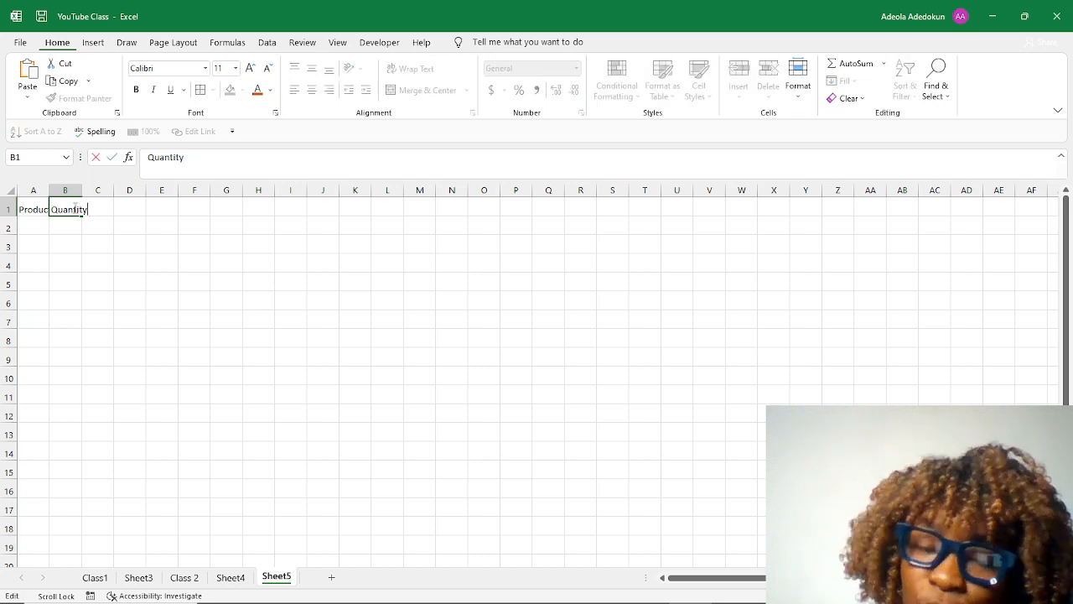
left_click(73, 242)
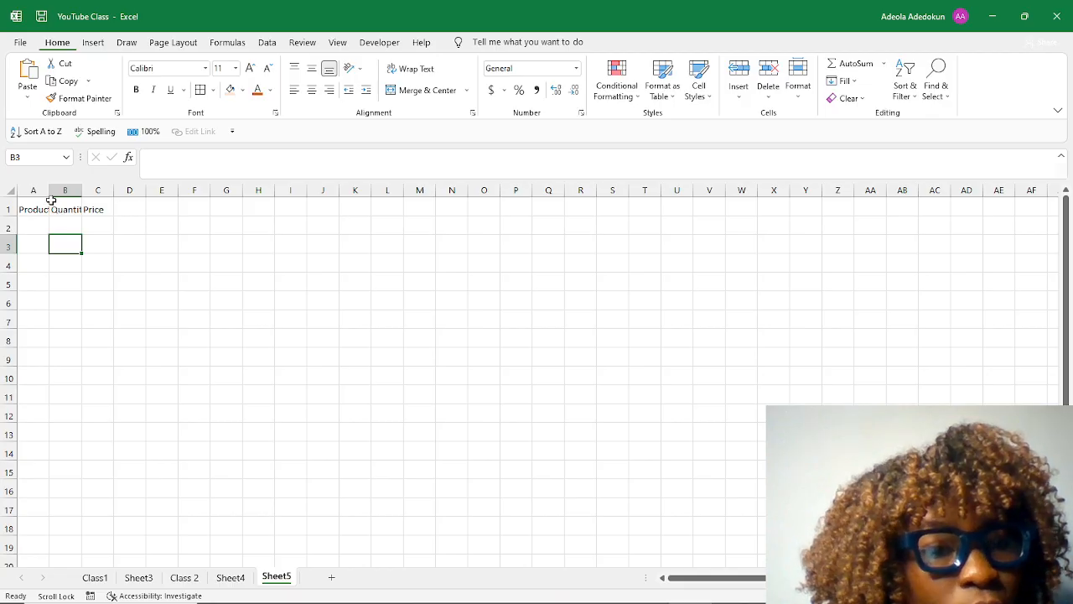
Enter the column header "Total" in cell D1.
left_click(96, 209)
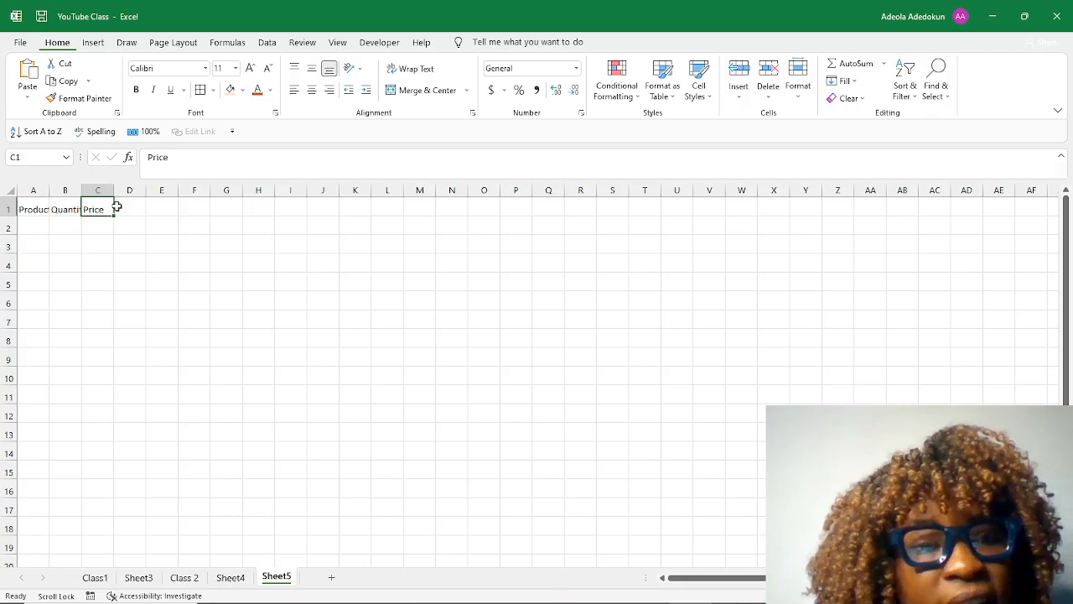
left_click(124, 206)
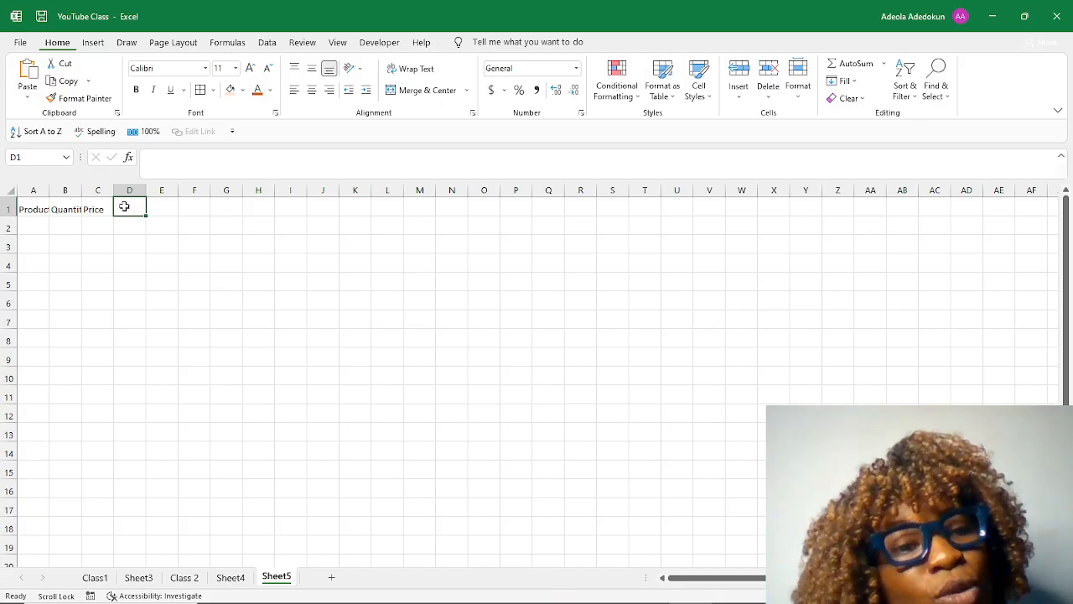
type("T")
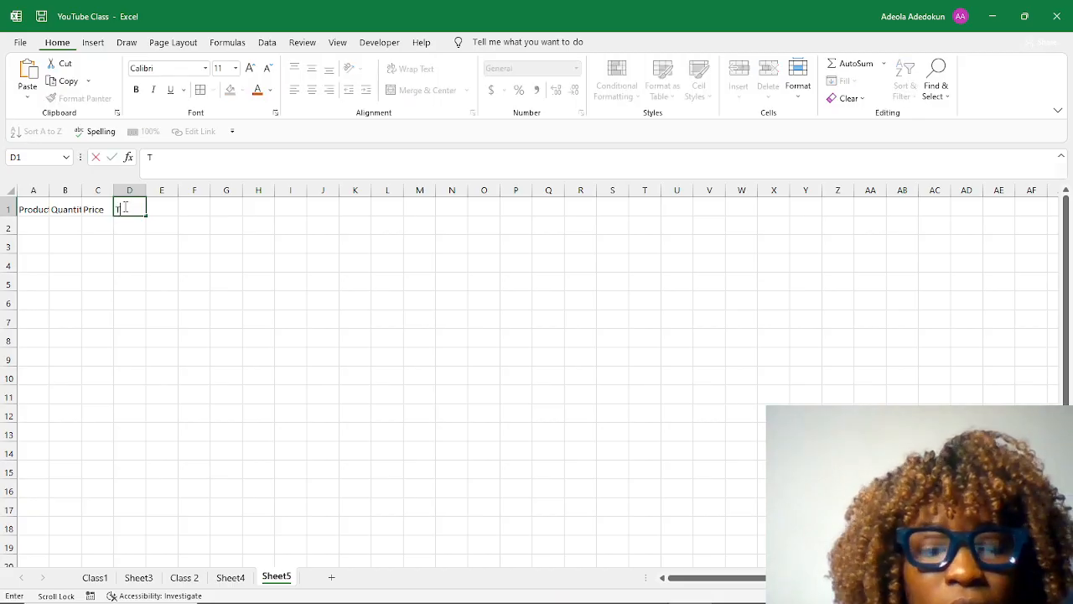
type("otal")
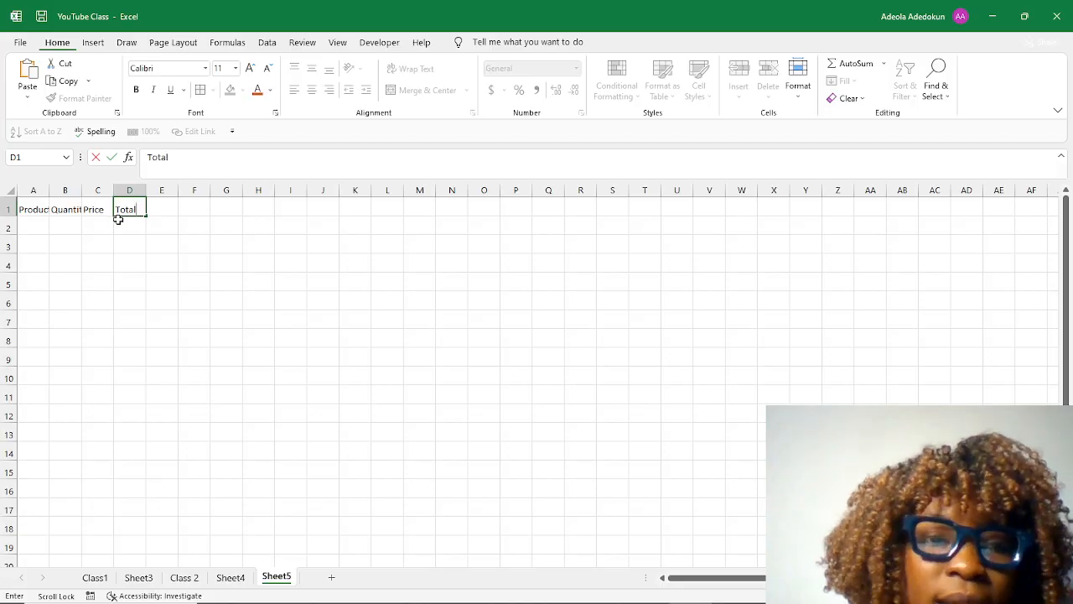
left_click(139, 230)
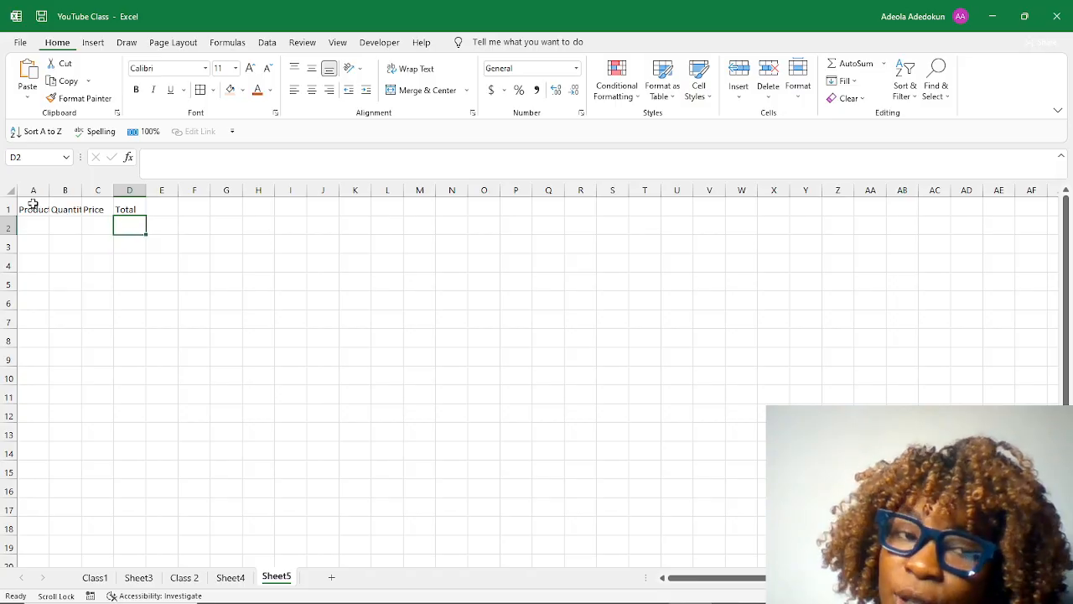
Make the headers in A1:D1 bold and increase their font size to 16.
left_click_drag(30, 209, 139, 209)
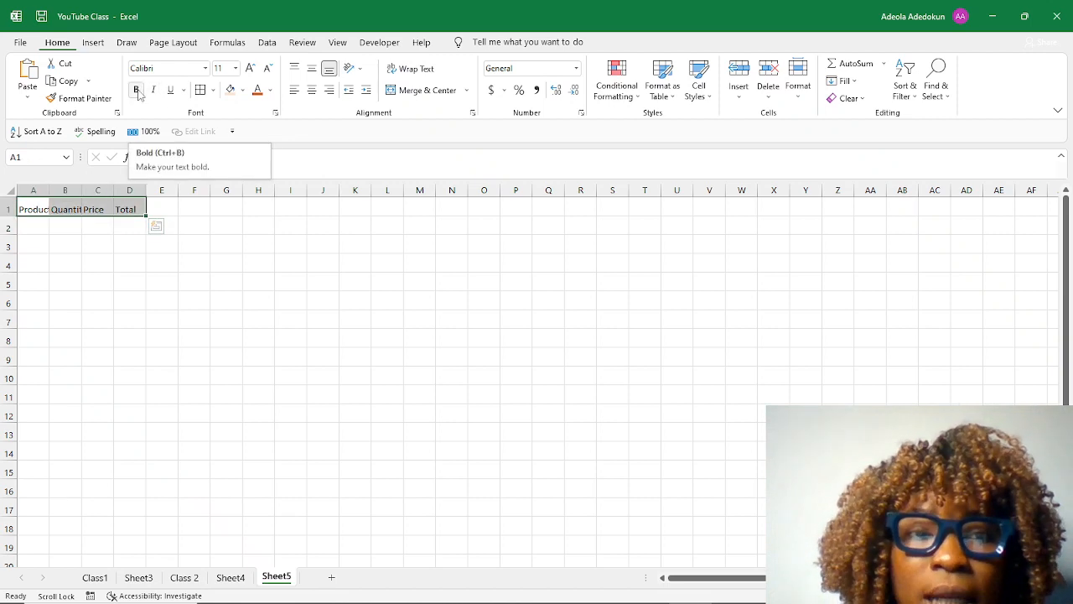
left_click(139, 92)
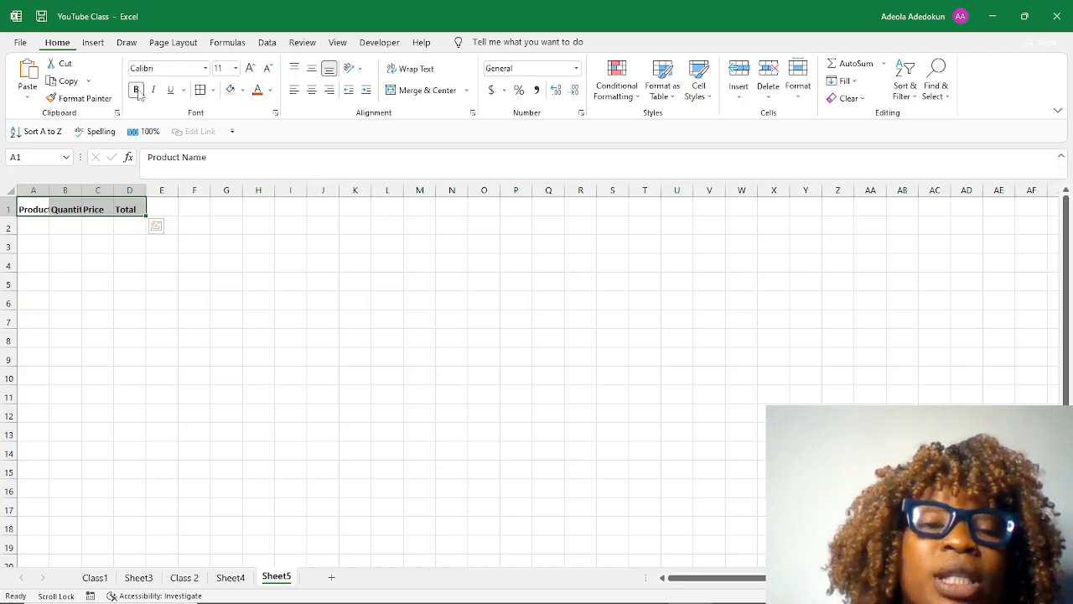
left_click(236, 68)
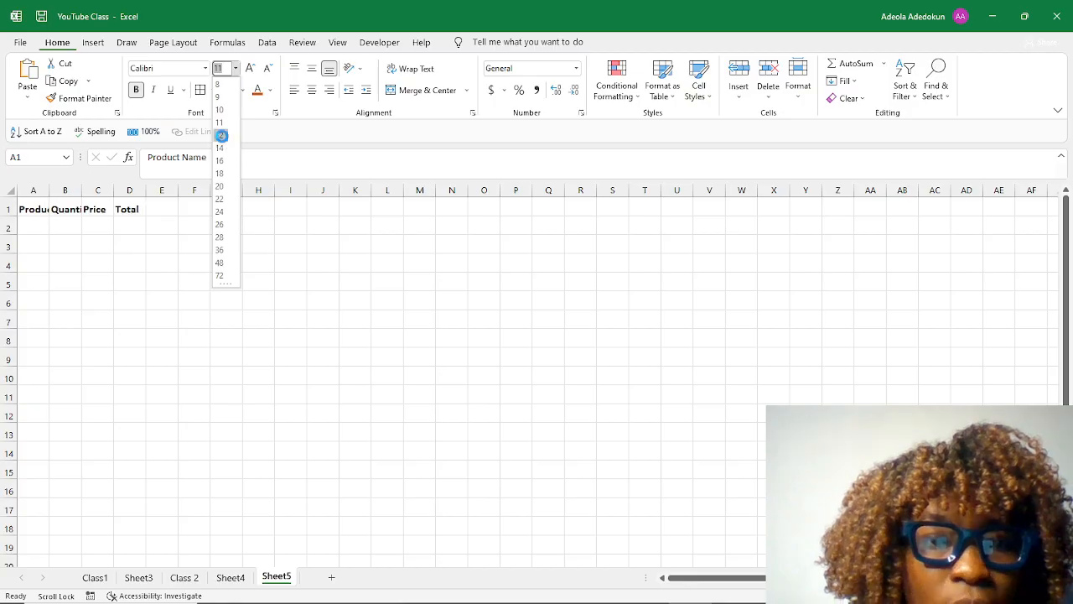
left_click(219, 147)
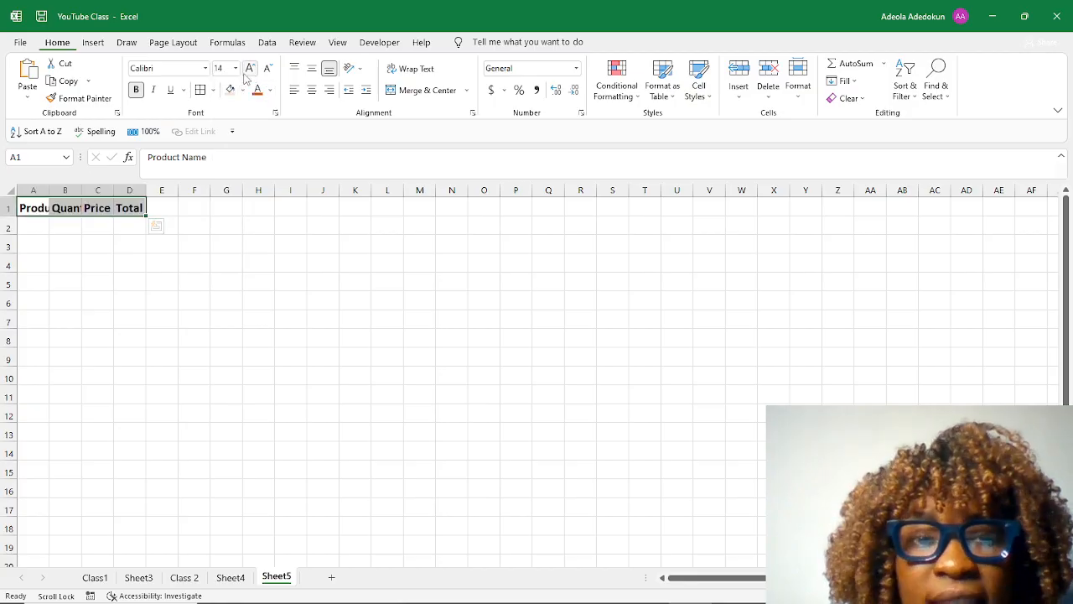
left_click(249, 69)
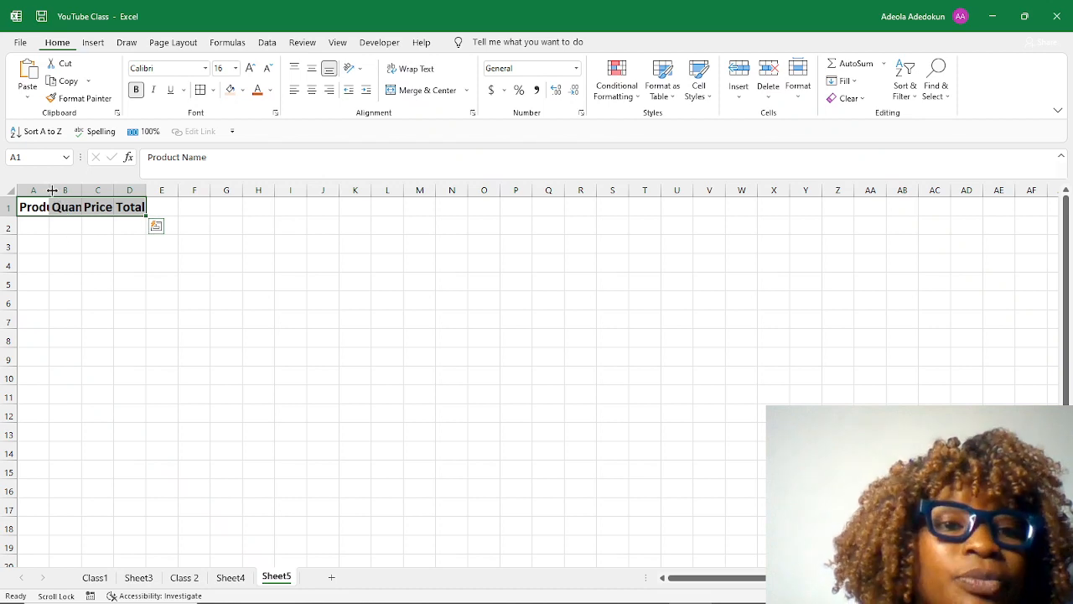
Autofit the width of column A to the Product Name header.
left_click_drag(51, 191, 48, 191)
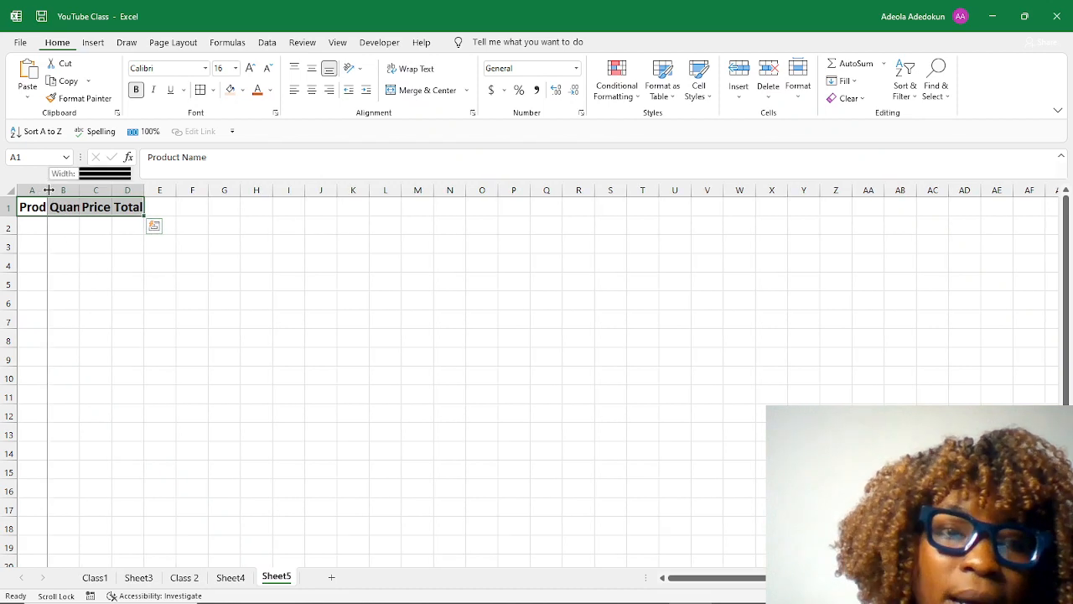
double_click(46, 190)
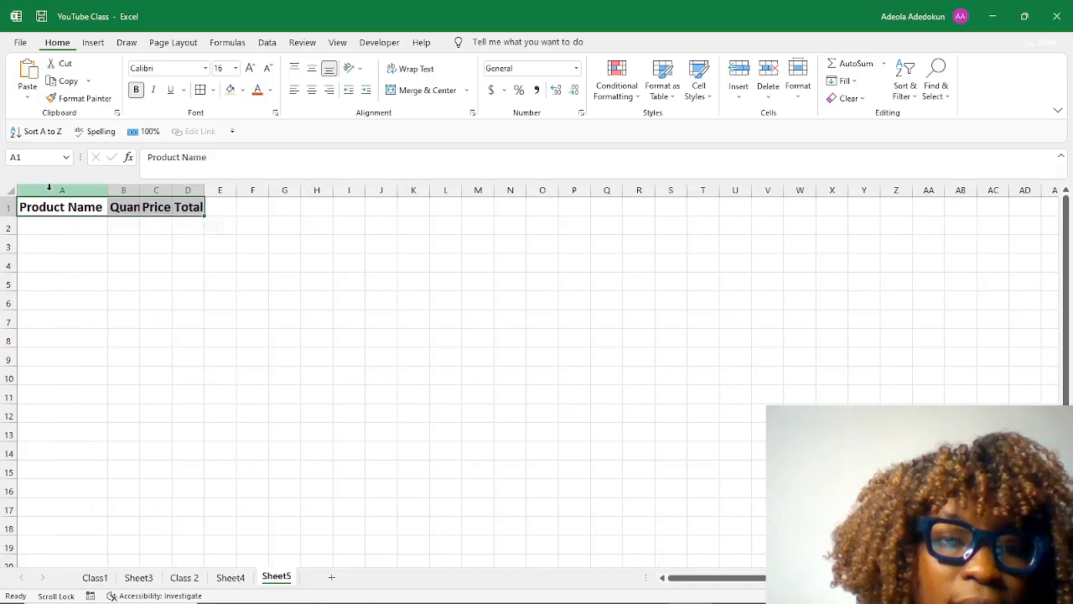
Autofit the widths of columns B, C and D to the Quantity, Price and Total headers.
double_click(141, 190)
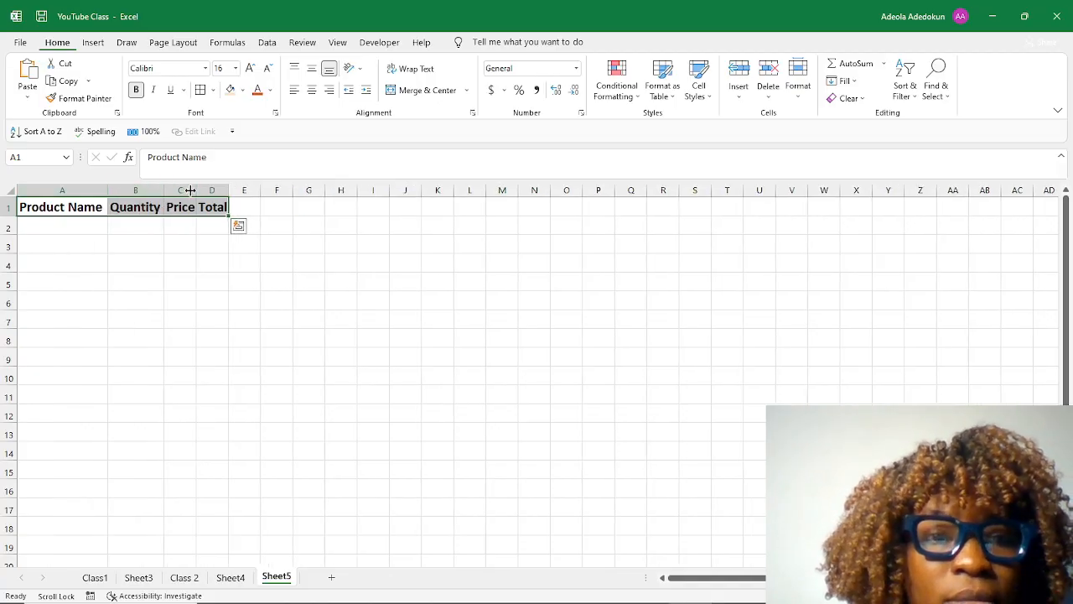
double_click(195, 190)
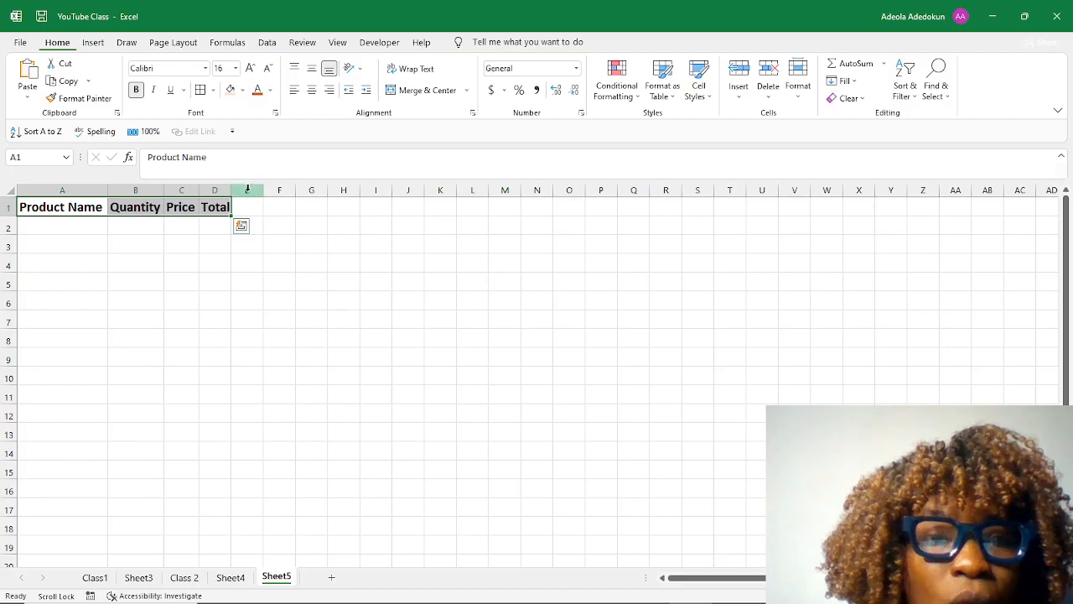
double_click(234, 190)
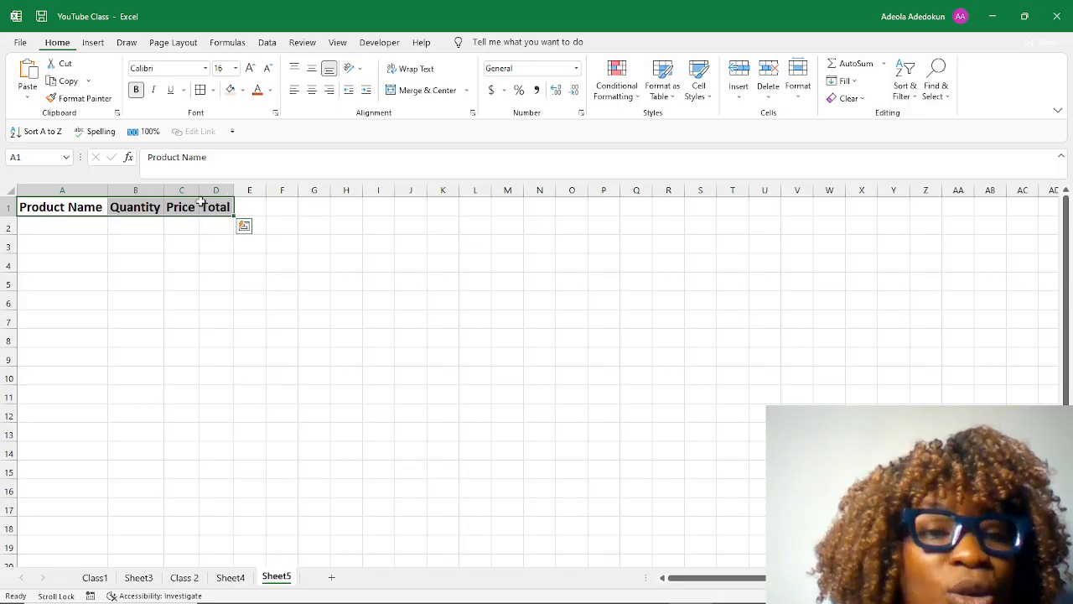
Enter the product names Laptop, Charger, Router, Phne, Lght and Table Chair in cells A2 to A7.
left_click(73, 227)
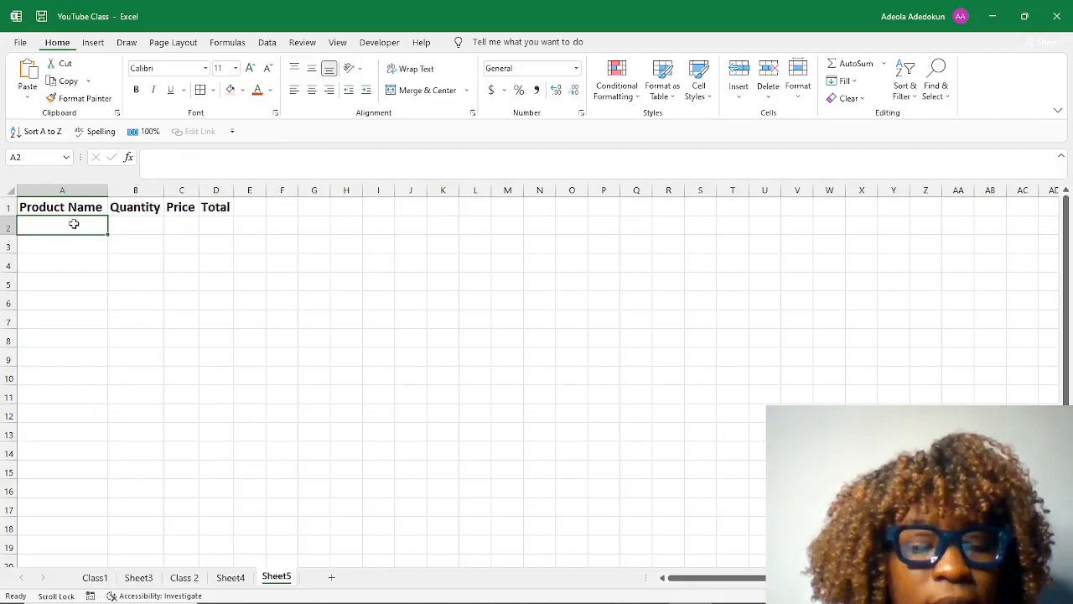
type("Laptop")
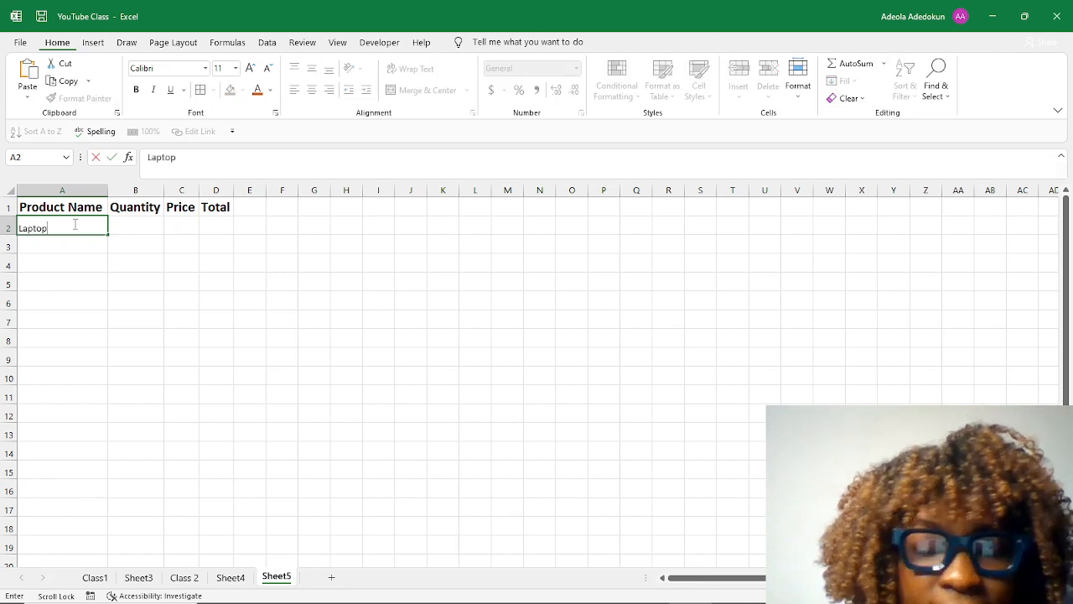
key("Return")
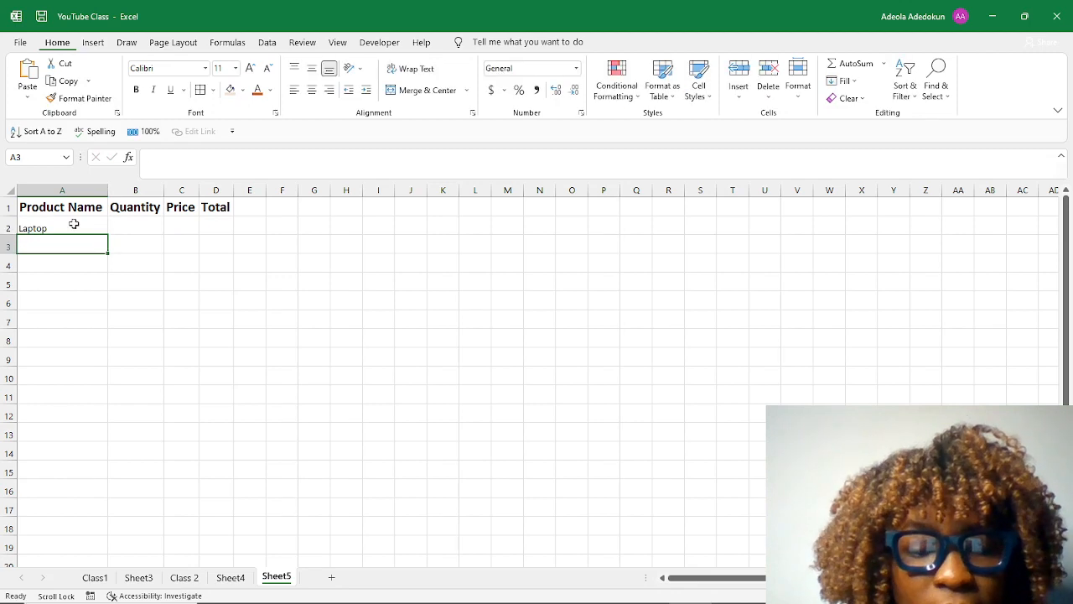
type("Charger")
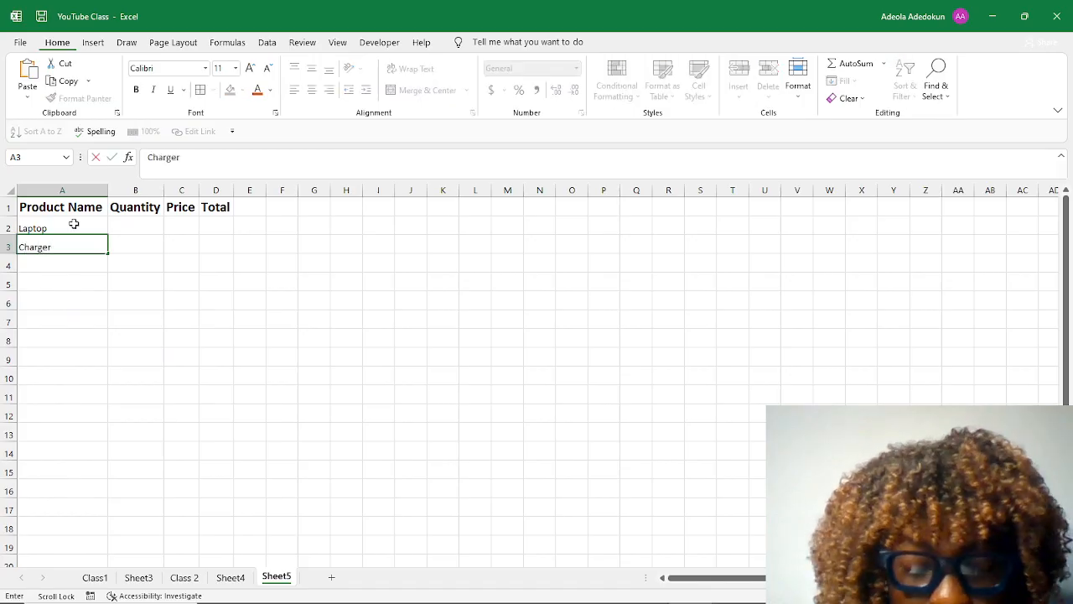
key("Return")
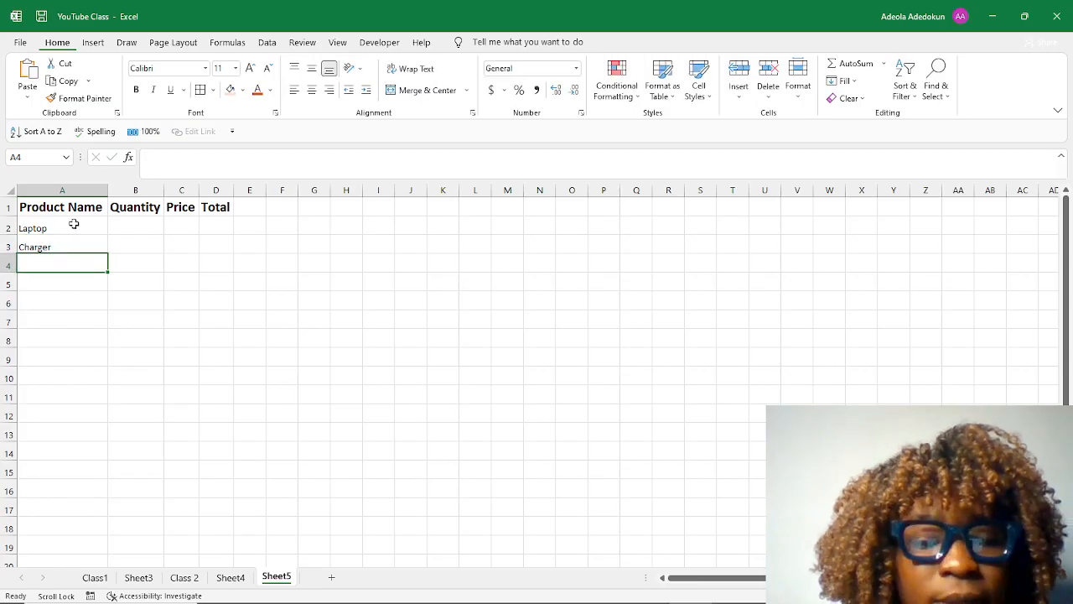
type("Router")
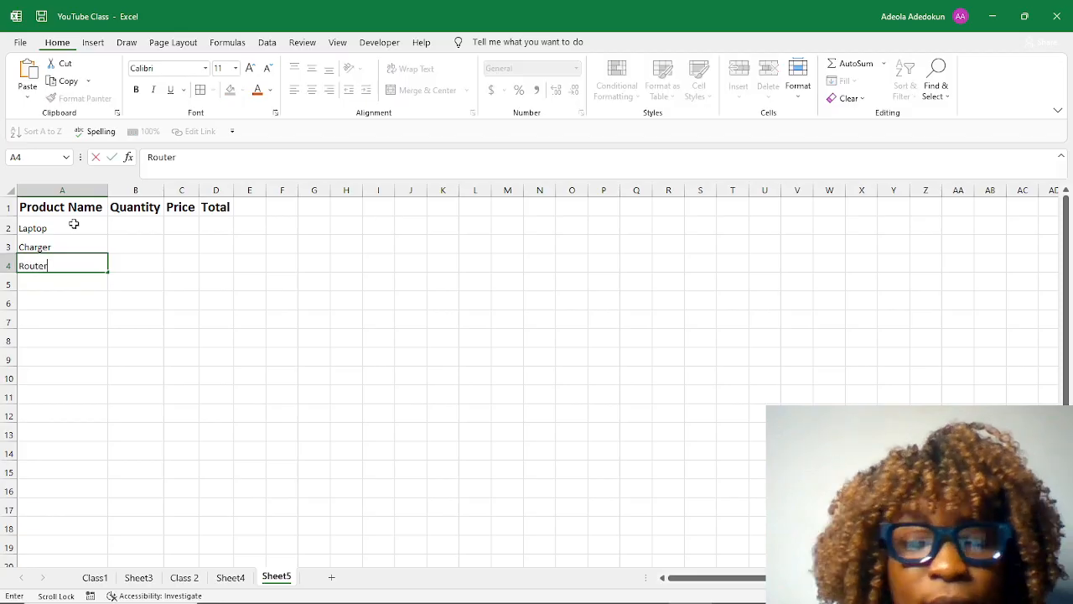
key("Return")
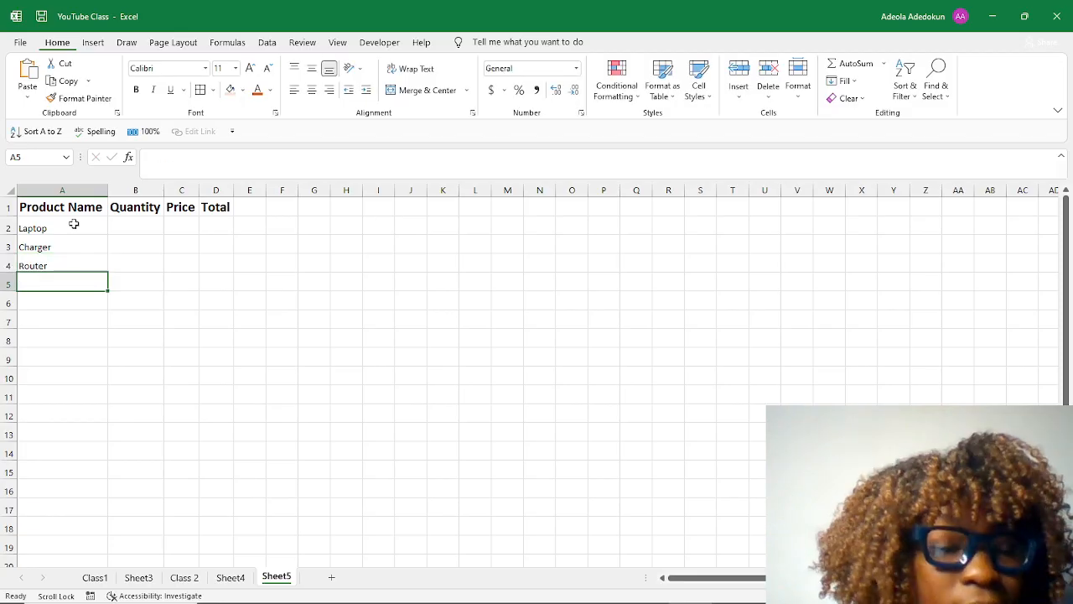
type("Phone")
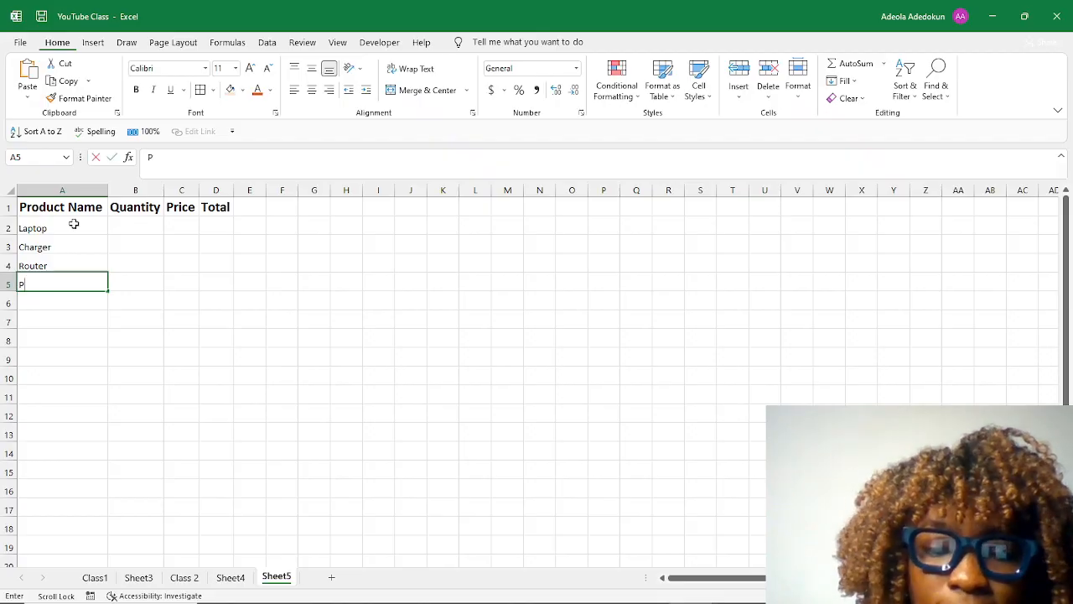
key("Return")
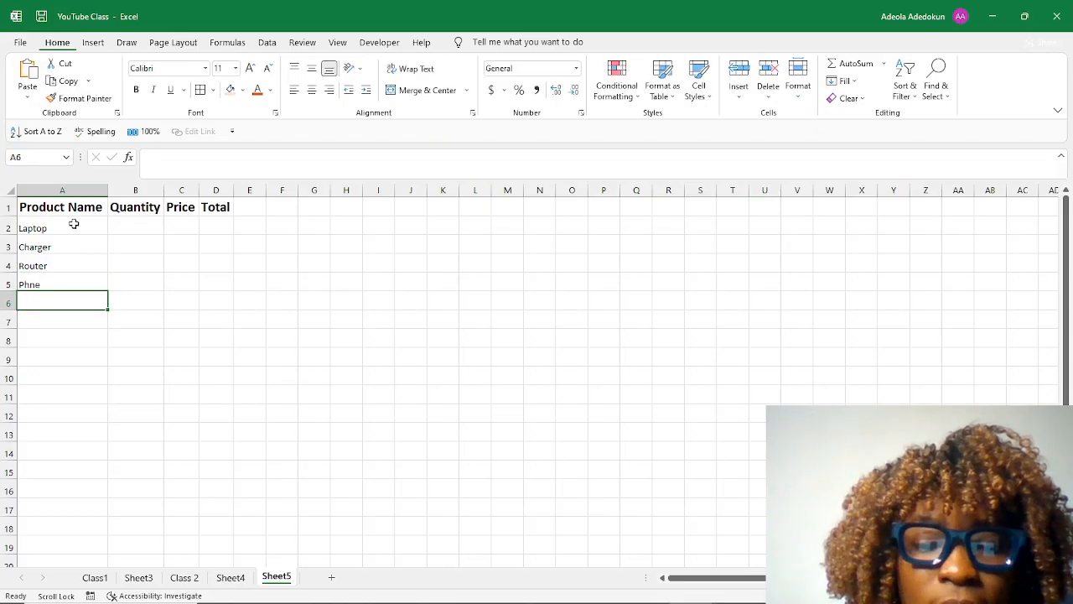
type("Lght")
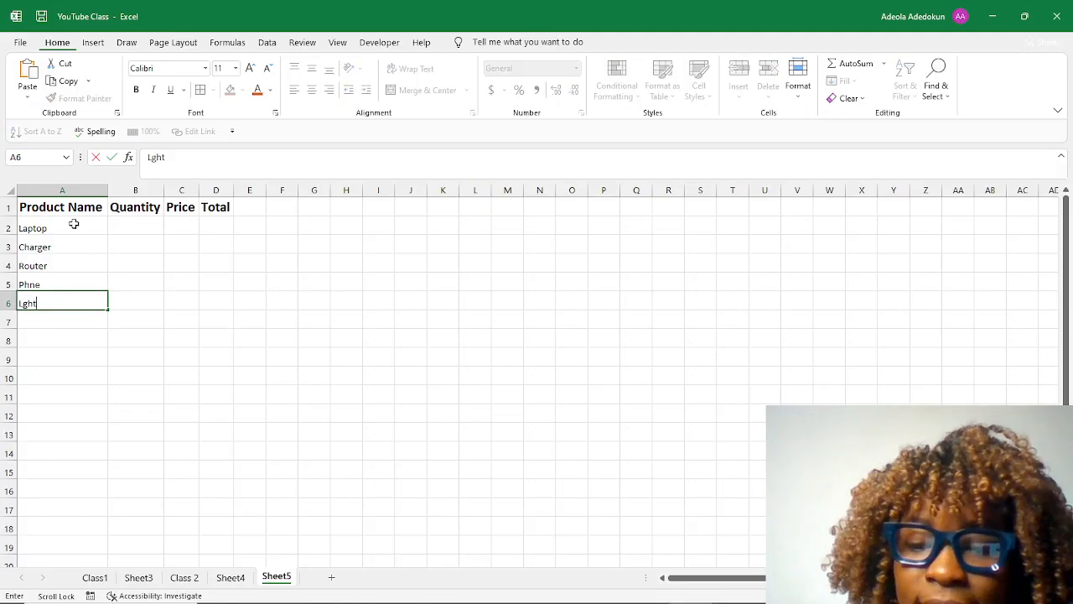
key("Return")
type("Table")
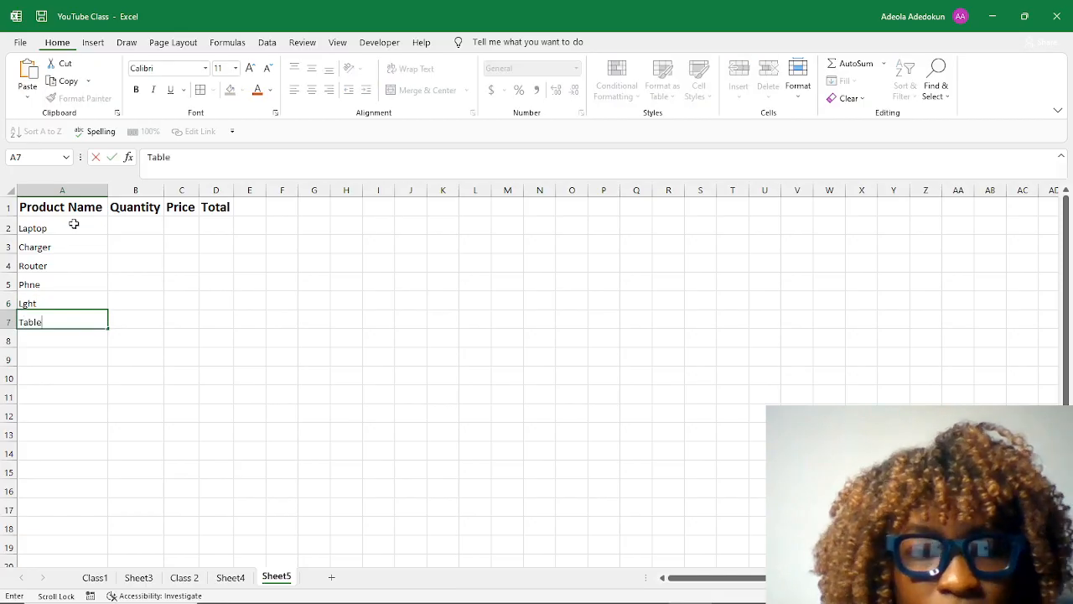
type(" Chair")
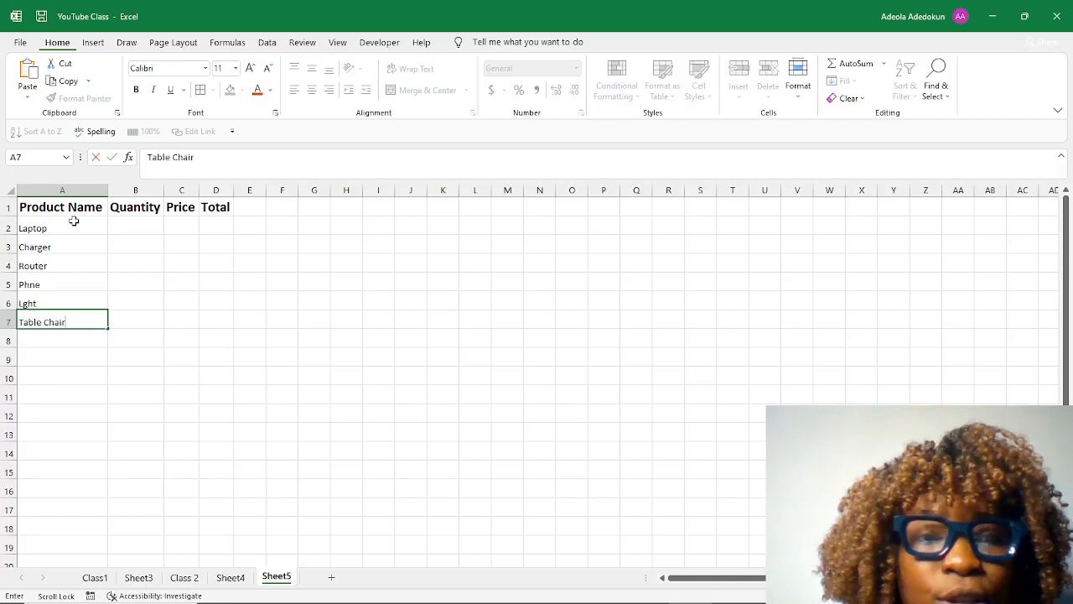
Enter the quantities 10, 5, 4, 5, 7, 34 and 27 in cells B2 to B8.
left_click(125, 225)
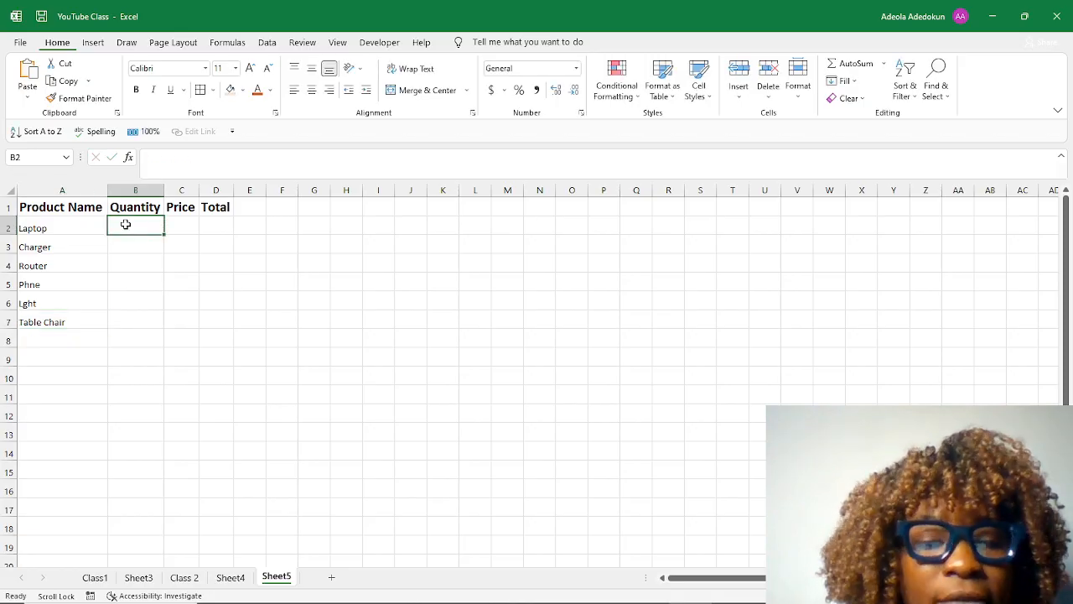
type("10")
key("Return")
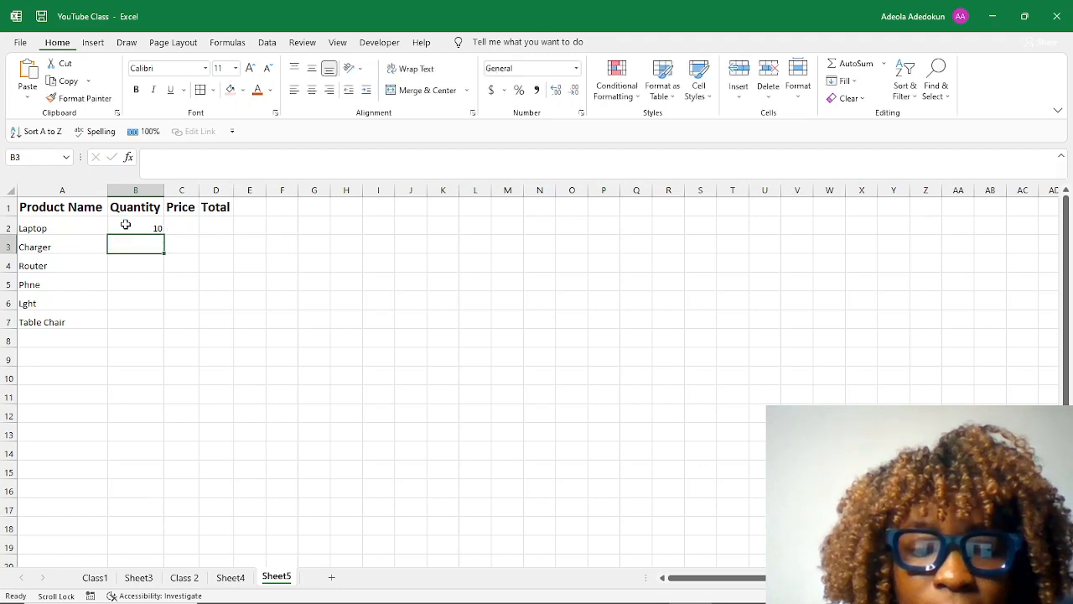
type("5")
key("Return")
type("4")
key("Return")
type("5")
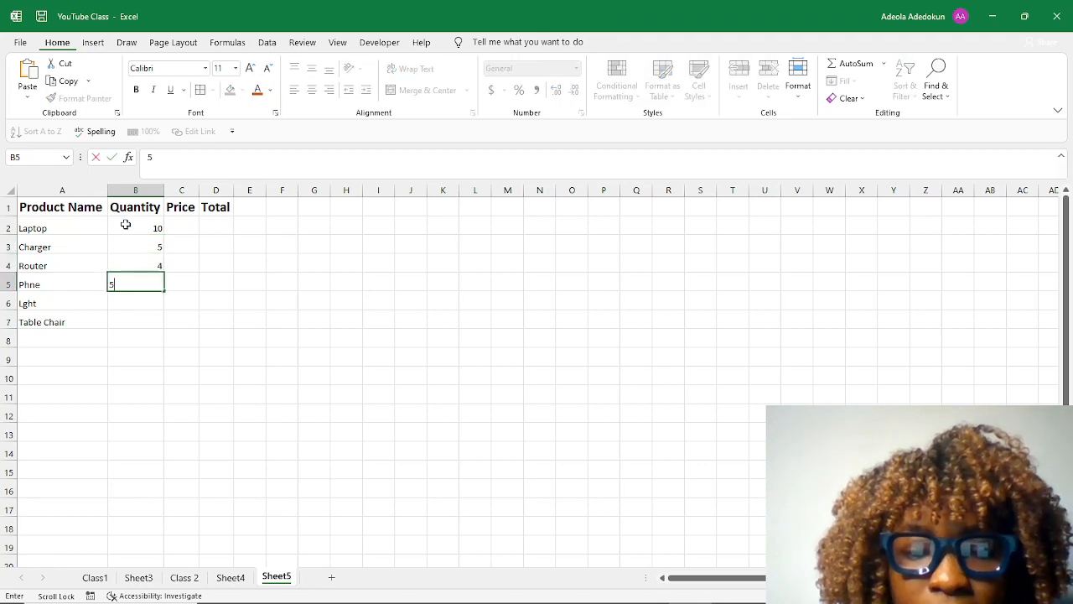
key("Return")
type("7")
key("Return")
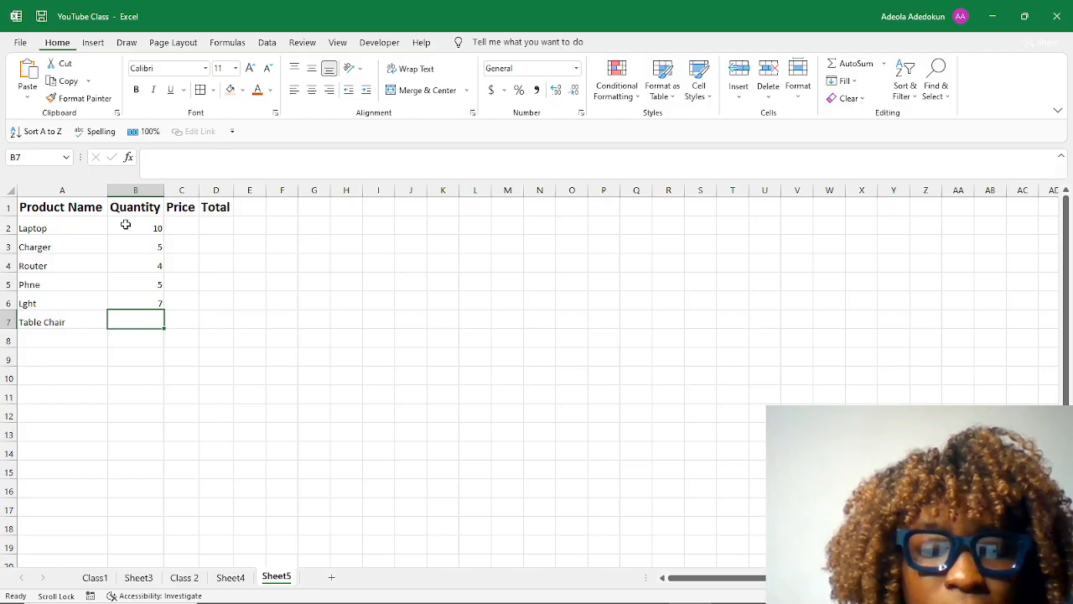
type("34")
key("Return")
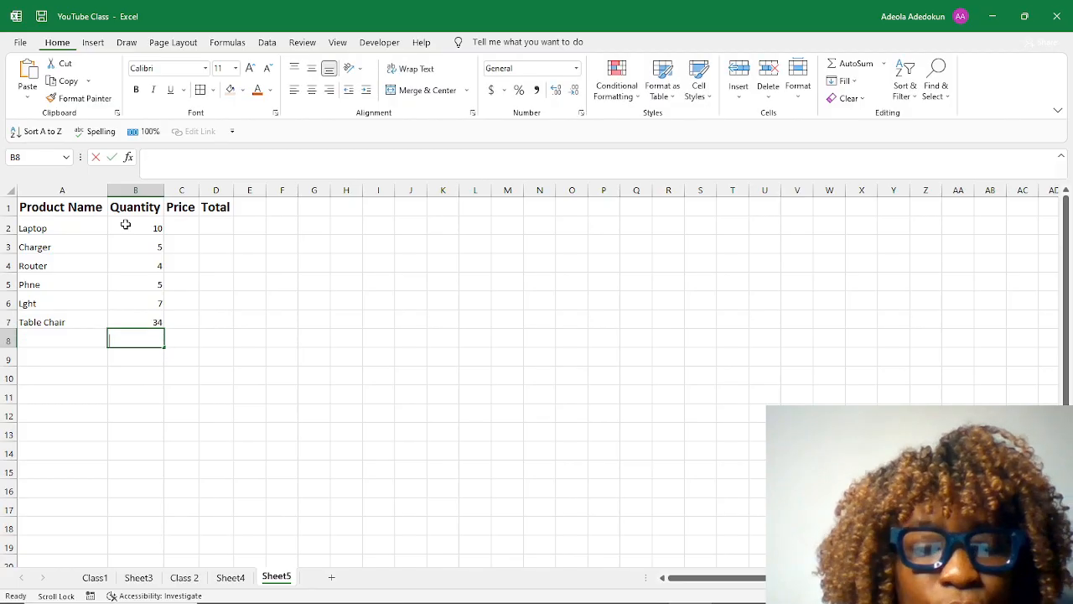
type("27")
key("Return")
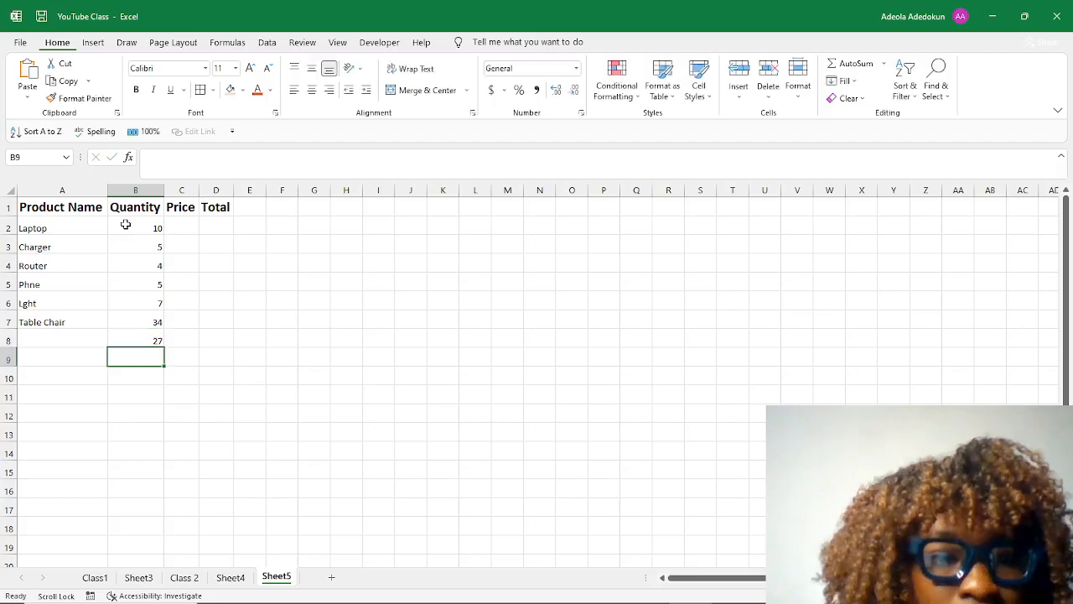
Enter the product name Pouch in cell A8, beside the quantity 27.
left_click(96, 329)
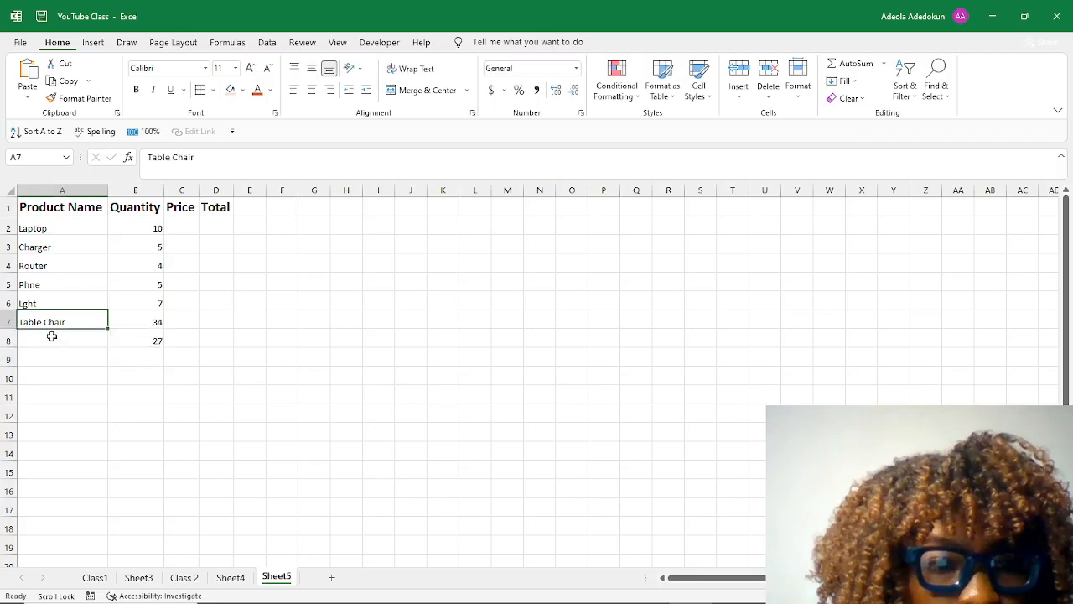
left_click(27, 342)
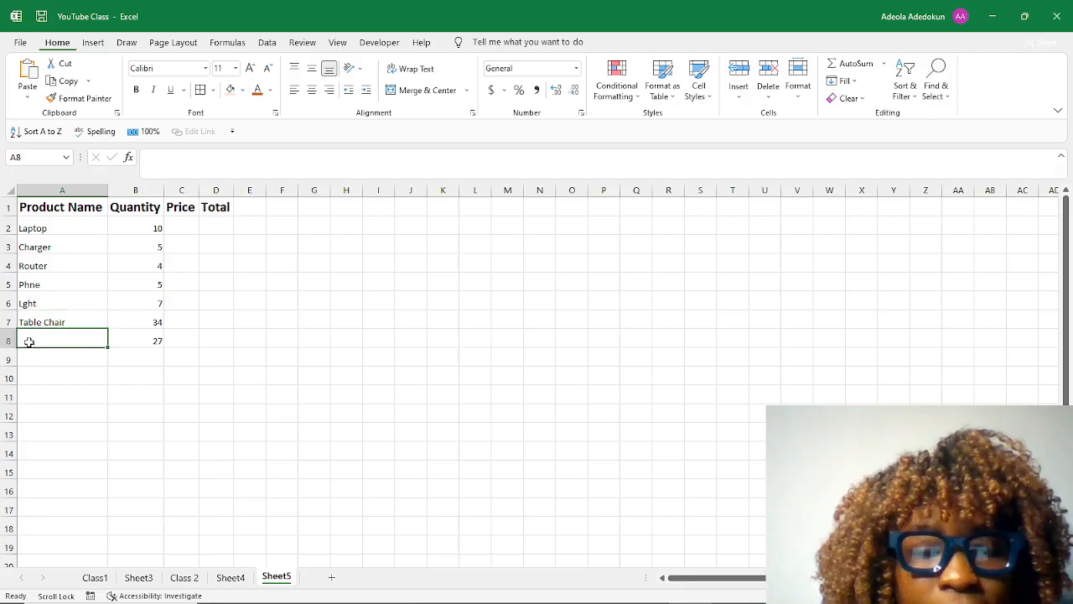
type("Pouch")
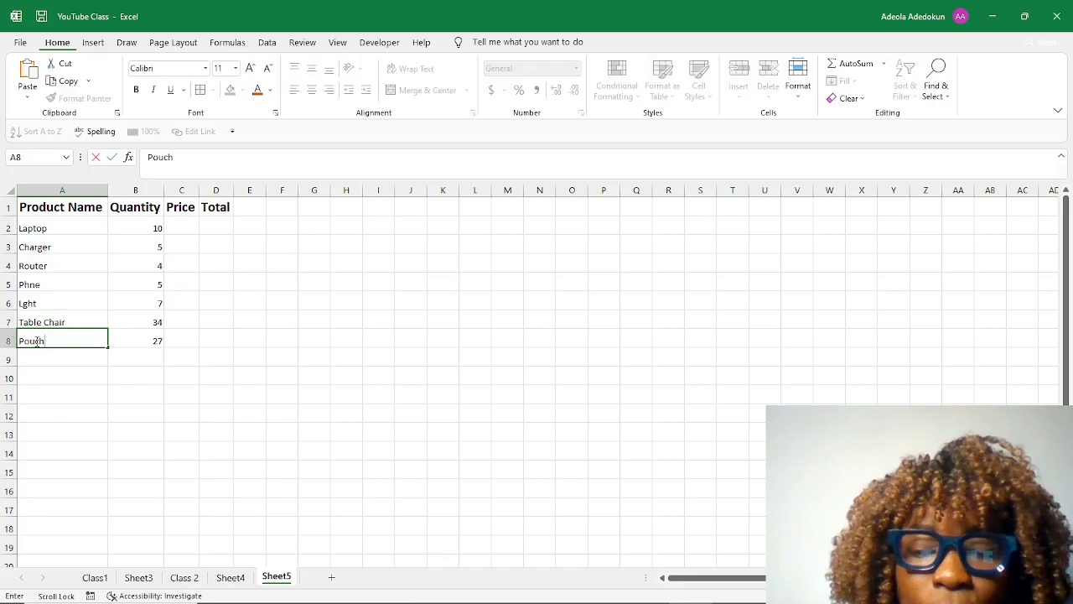
key("Return")
Enter the prices 100, 10, 3, 45, 8, 23 and 1 in cells C2 to C8.
left_click(186, 226)
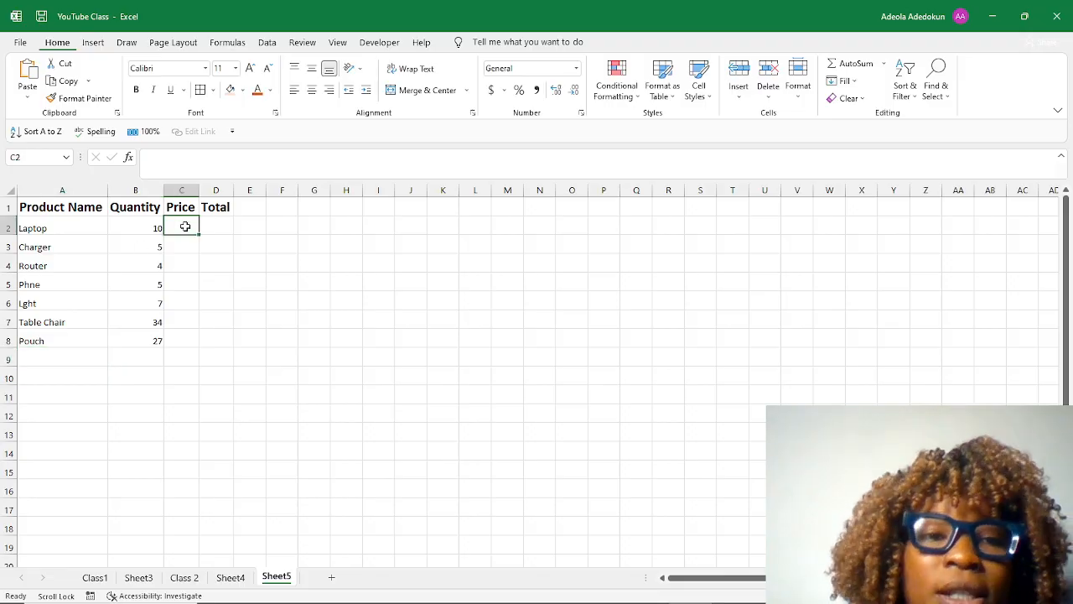
type("100")
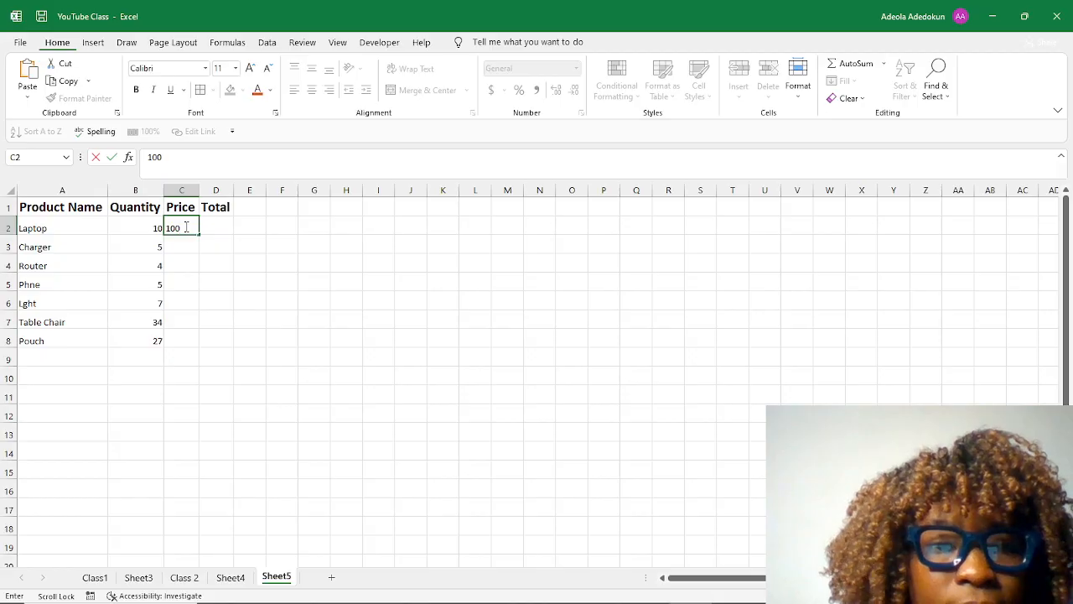
key("Return")
type("10")
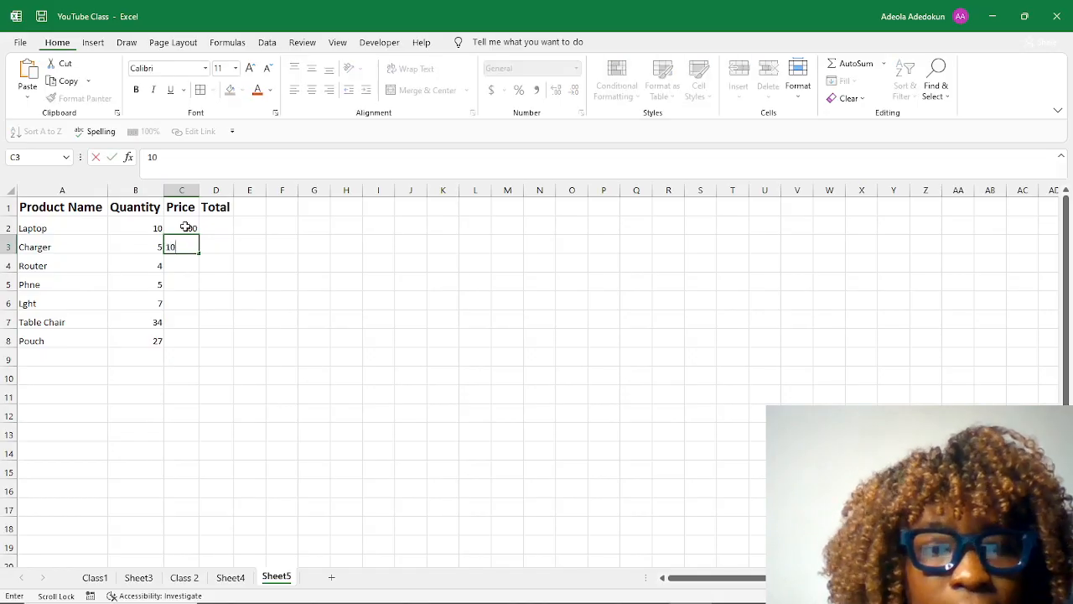
key("Return")
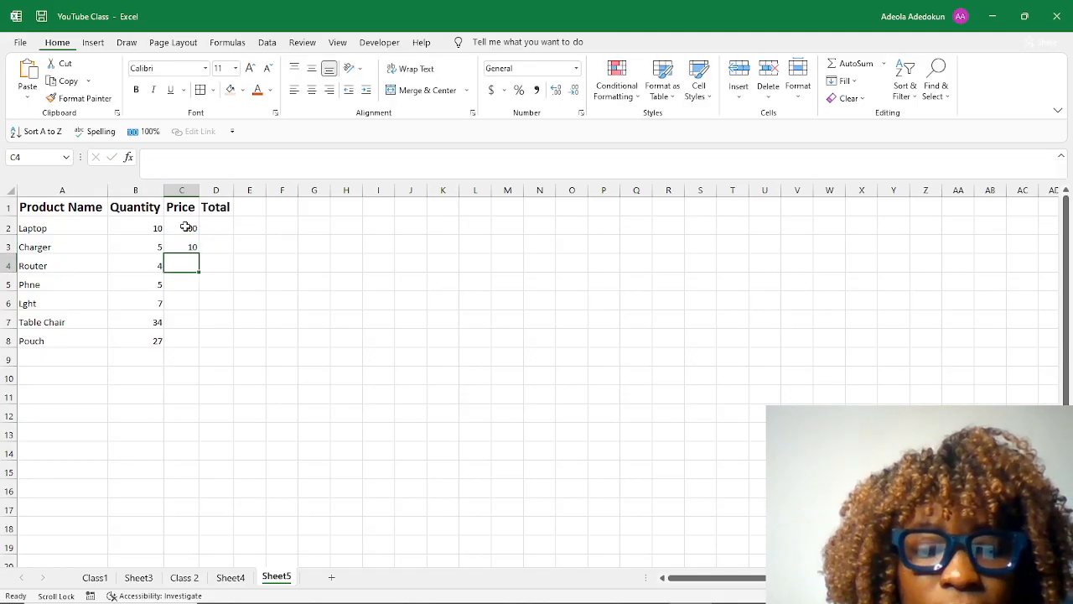
type("3")
key("Return")
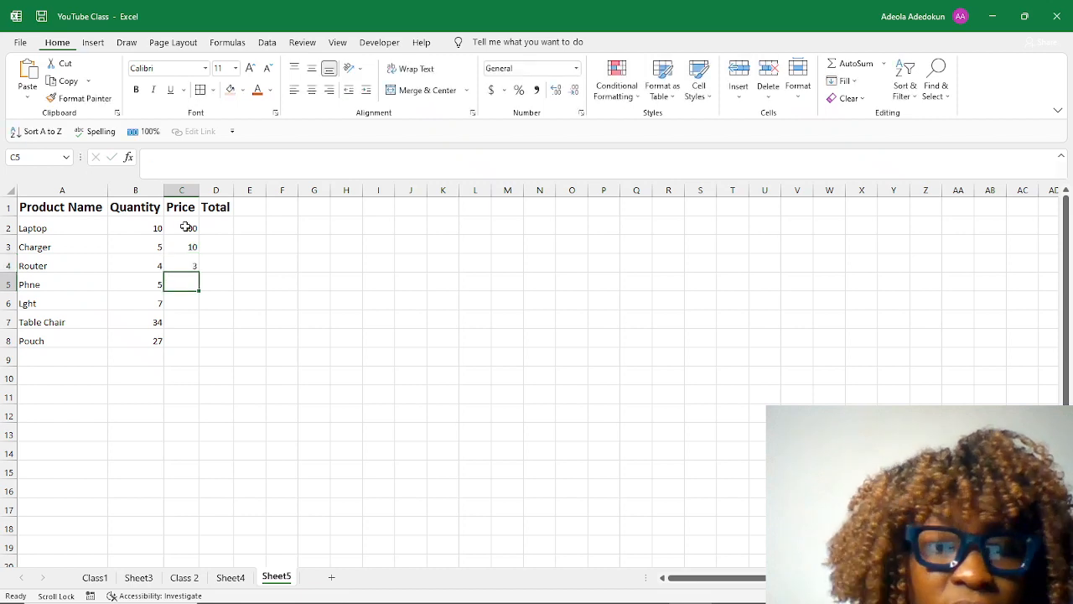
type("45")
key("Return")
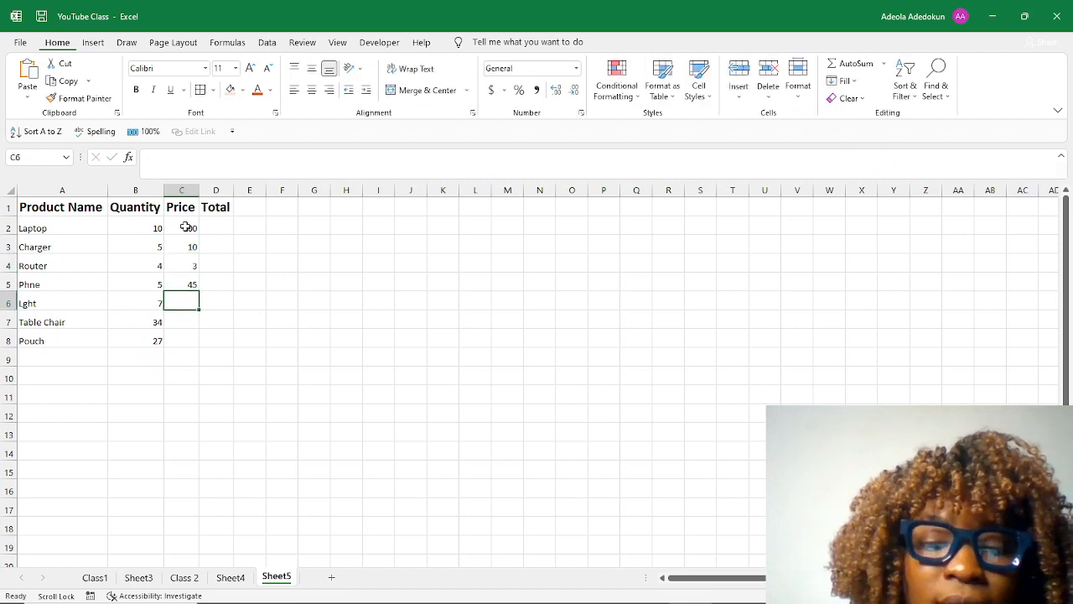
type("8")
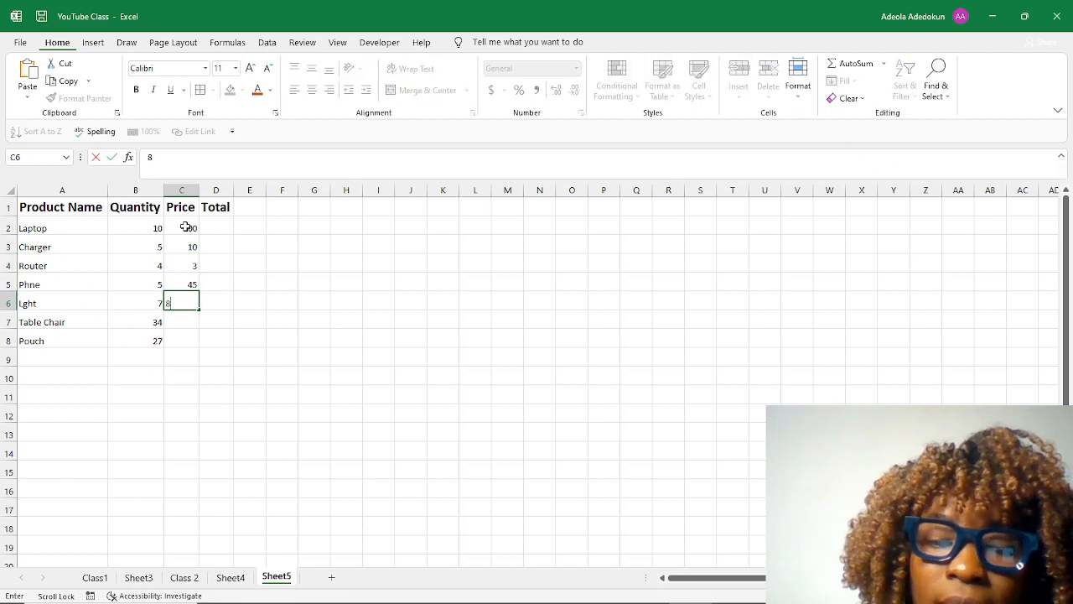
key("Return")
type("23")
key("Return")
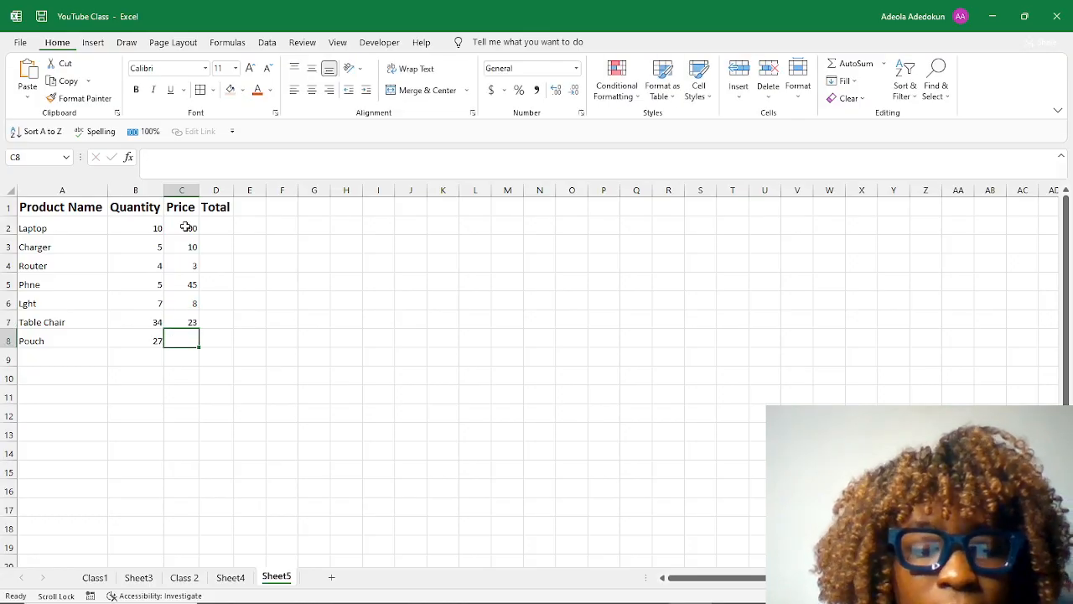
type("1")
key("Return")
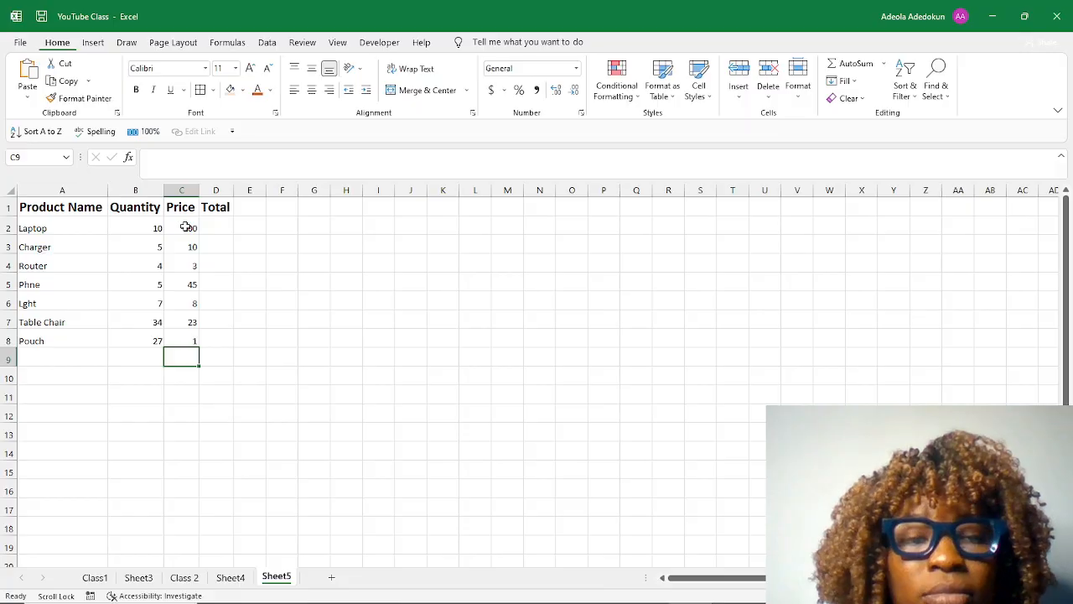
type("10")
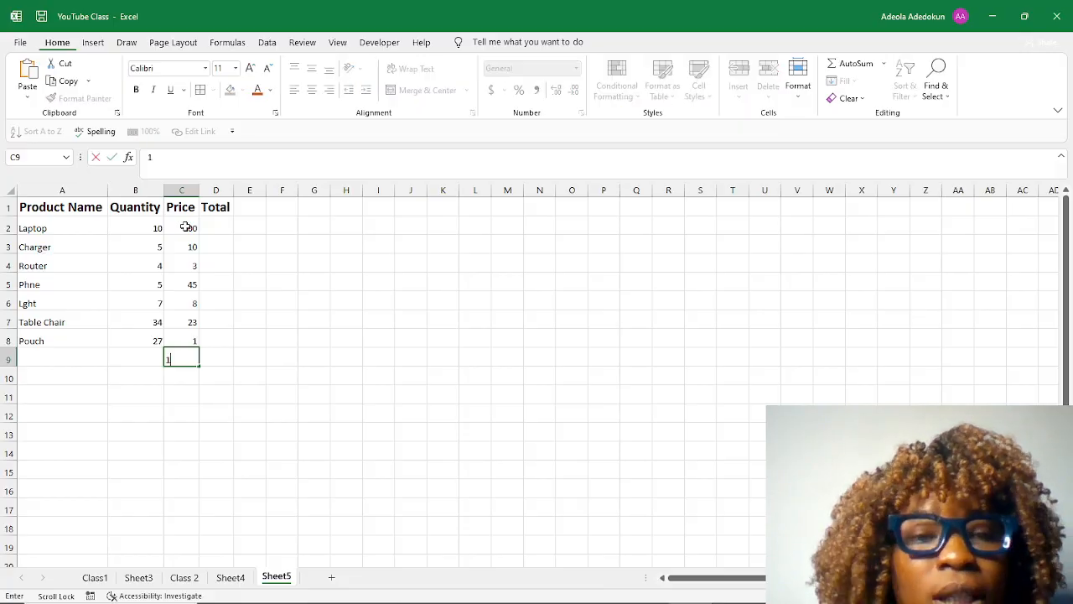
key("BackSpace")
key("BackSpace")
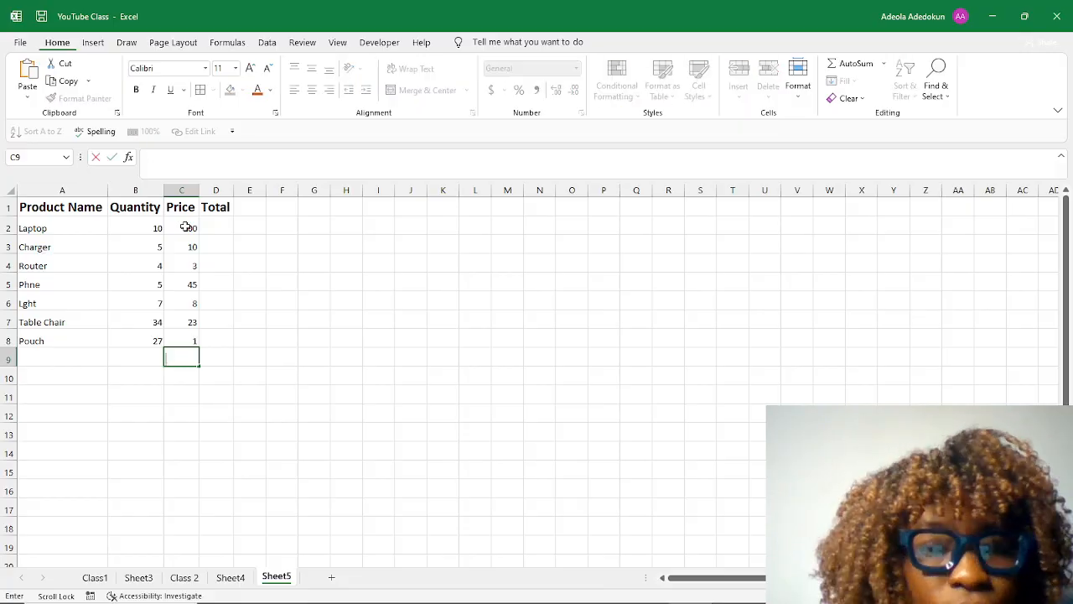
Change the Pouch price in cell C8 to 10.
key("Return")
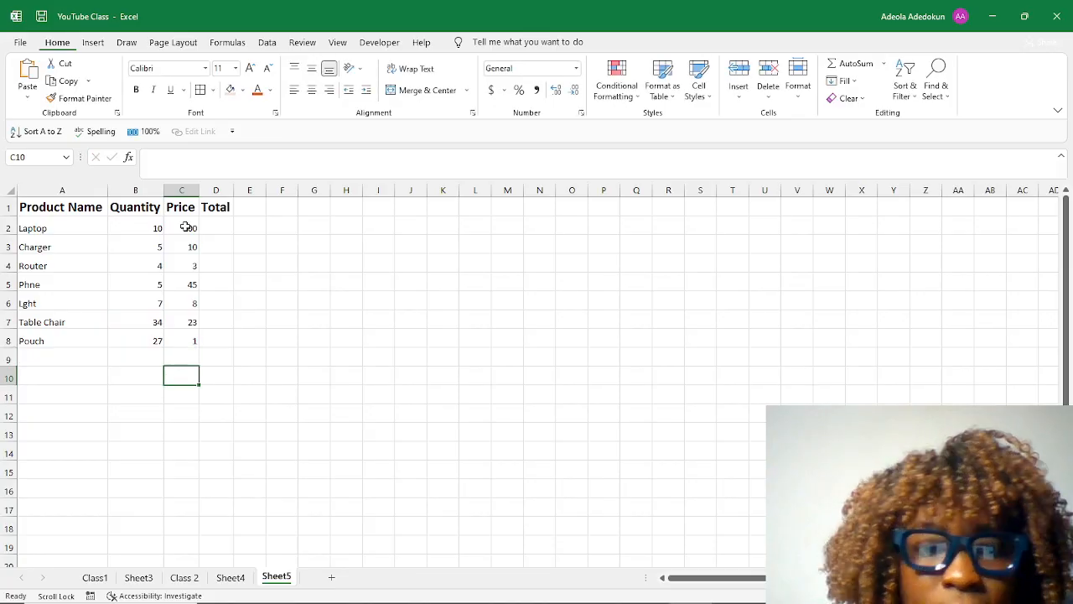
left_click(193, 340)
type("10")
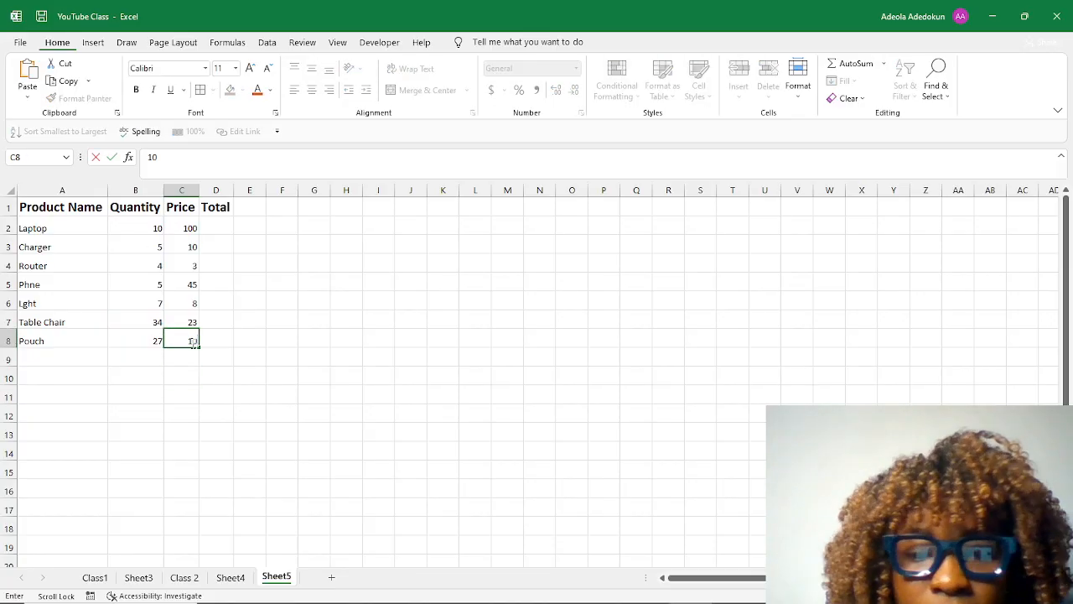
key("Return")
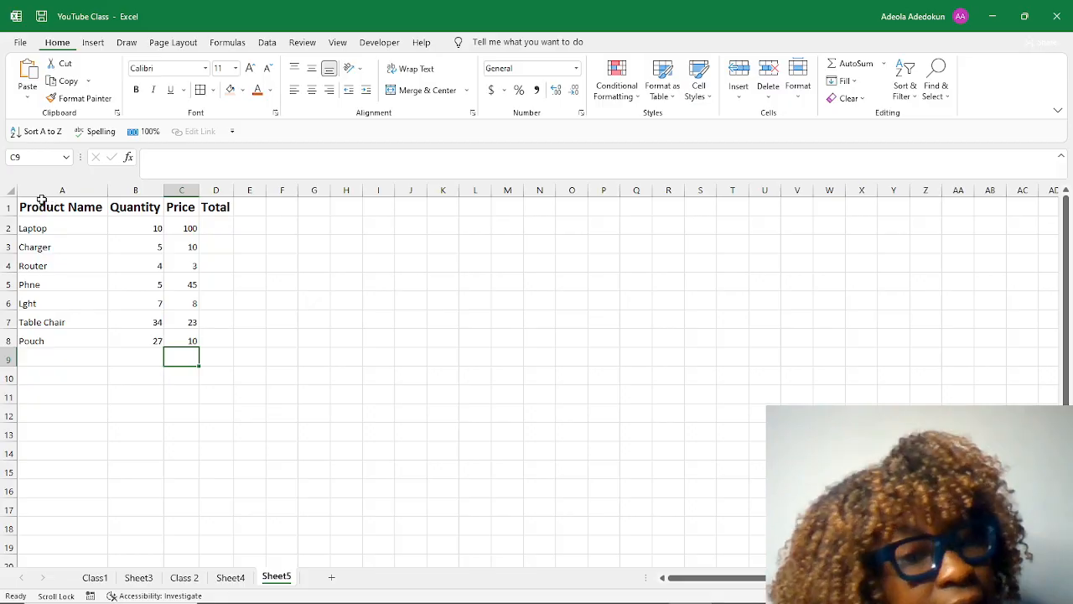
Apply outside borders around the product table in A1:D8.
left_click_drag(48, 206, 201, 335)
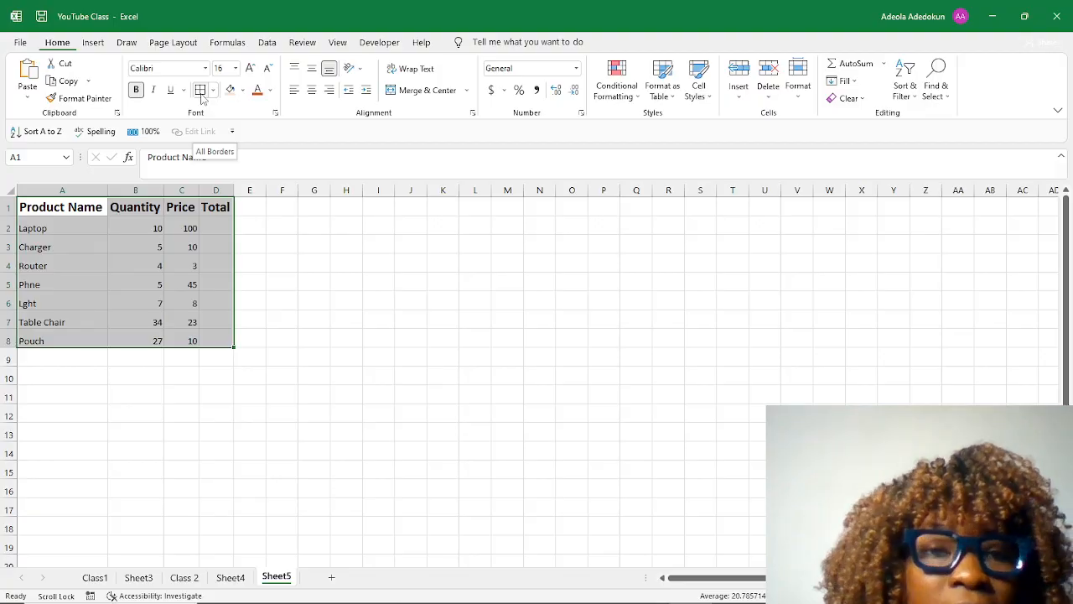
left_click(213, 90)
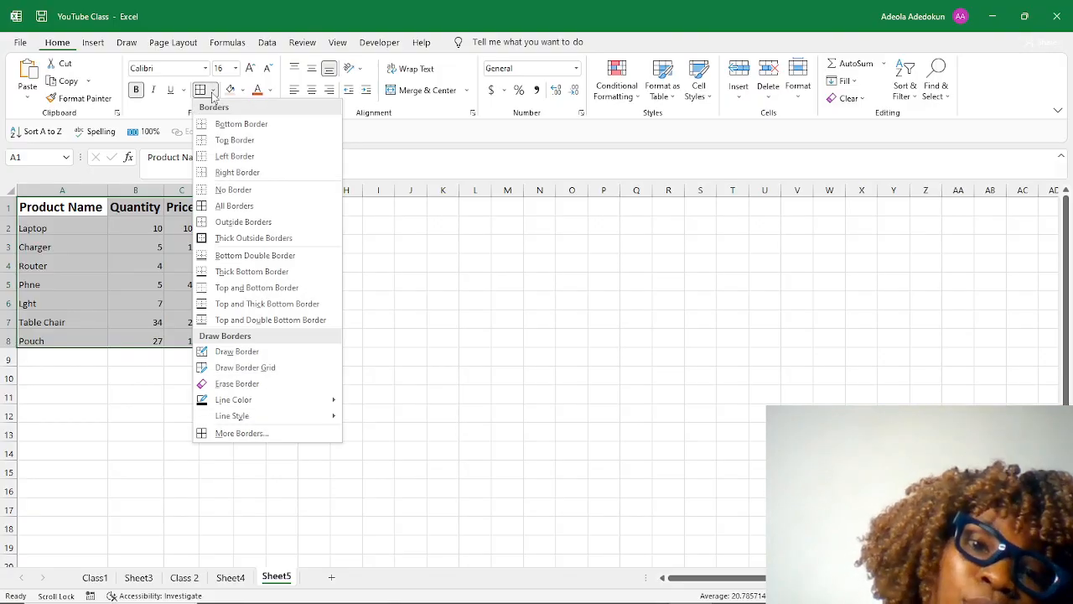
left_click(232, 225)
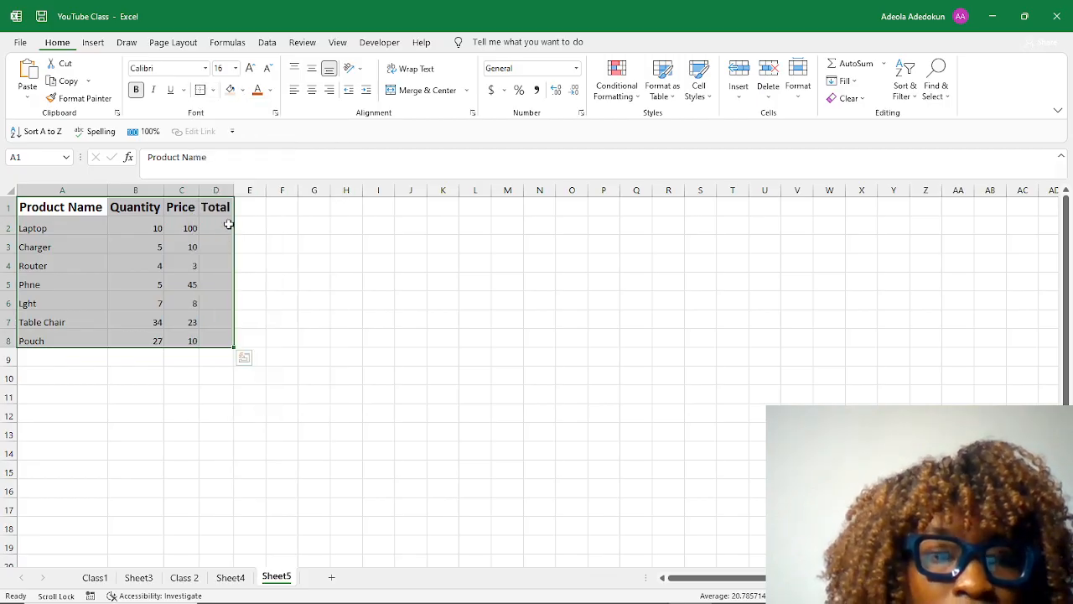
left_click(204, 353)
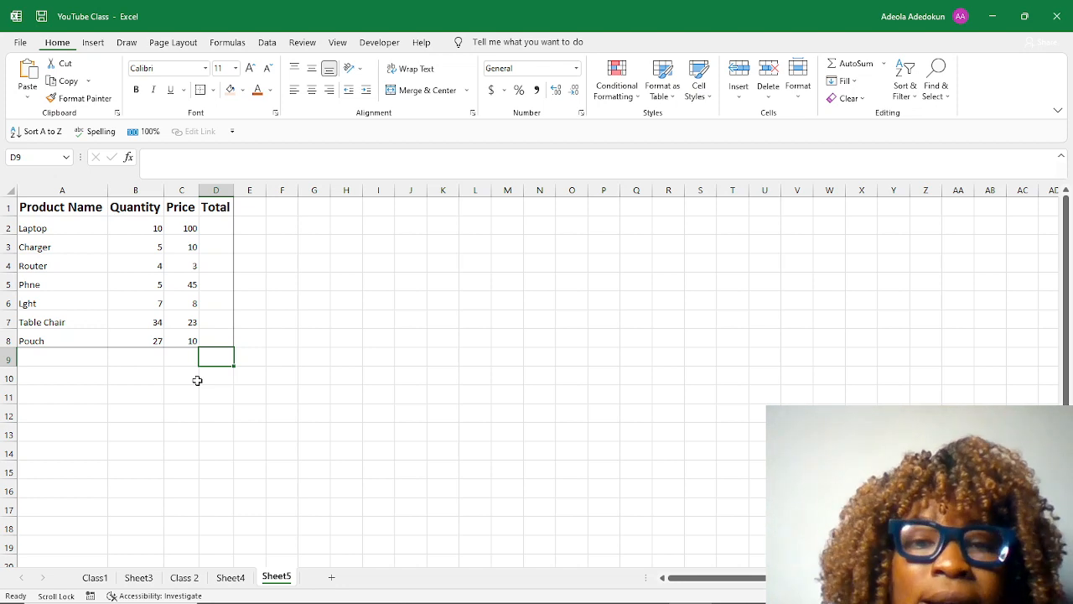
Format the Quantity column as Number with no decimal places.
left_click(167, 249)
left_click(147, 230)
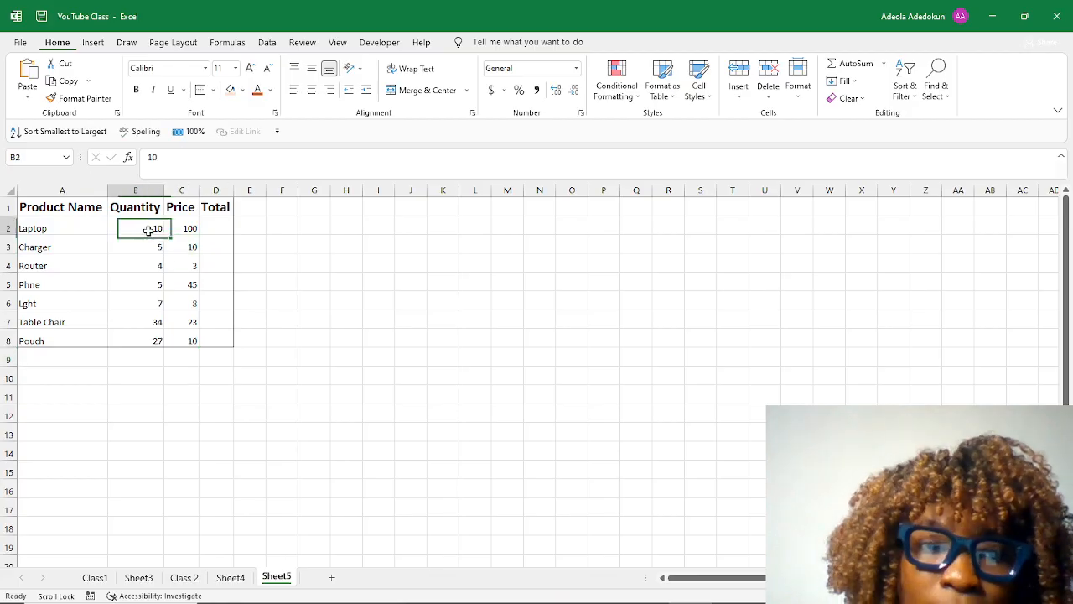
left_click(147, 280)
left_click(157, 226)
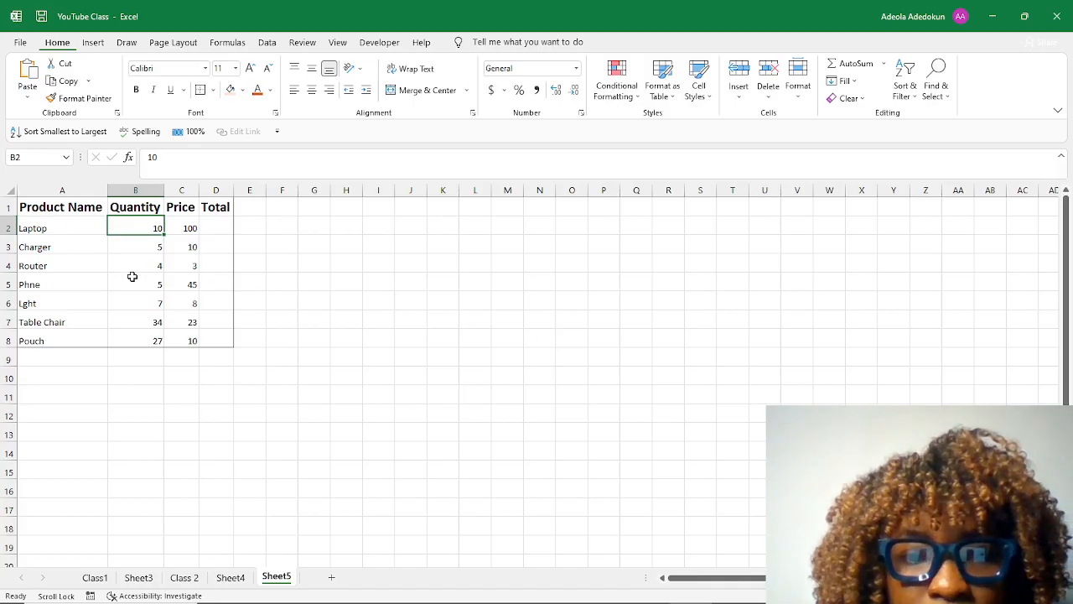
left_click(151, 190)
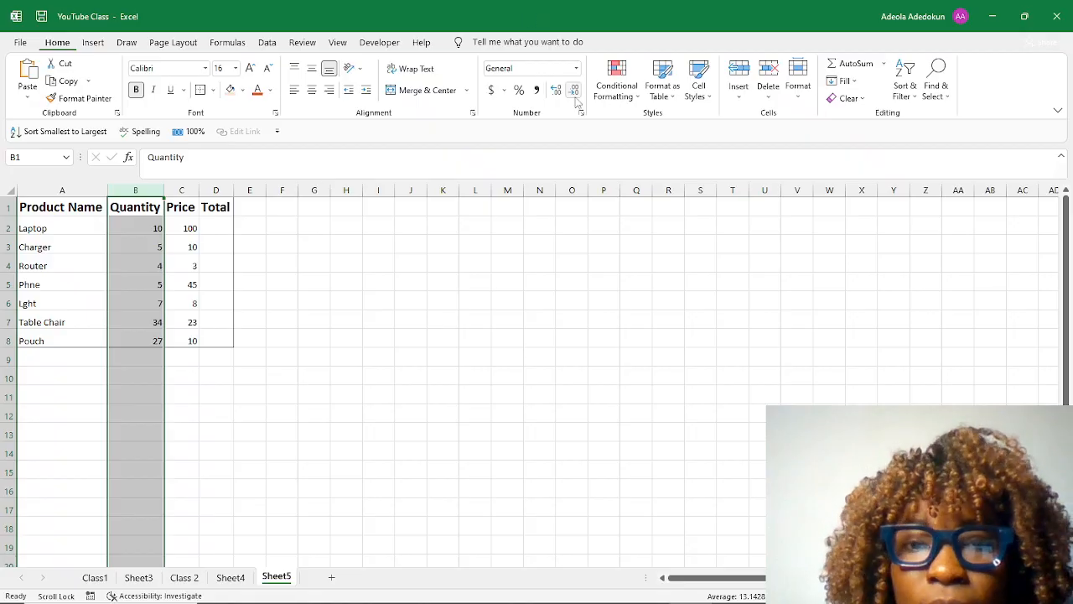
left_click(576, 69)
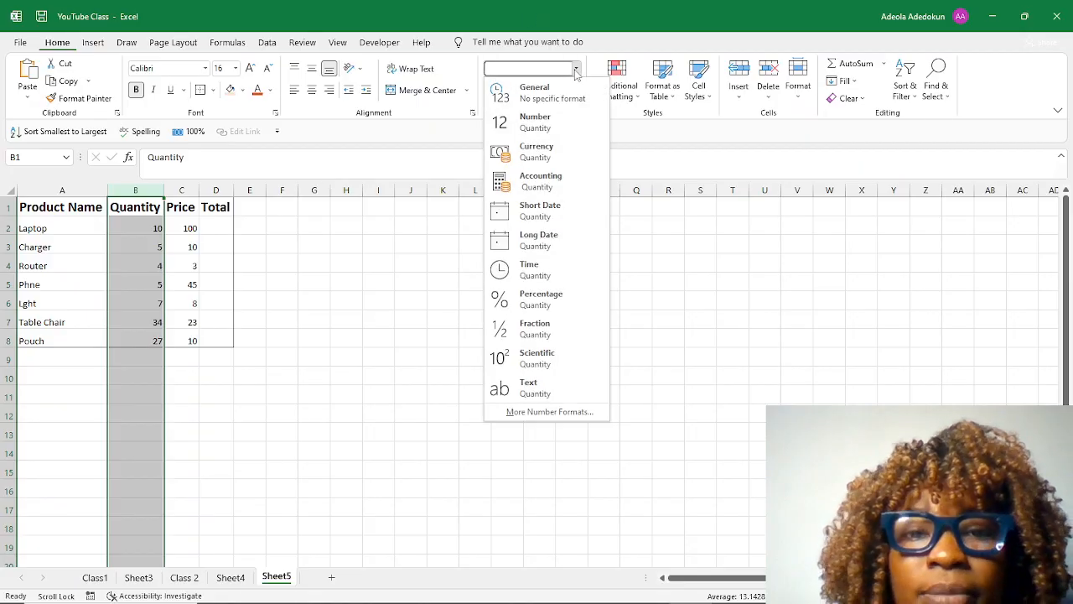
left_click(563, 120)
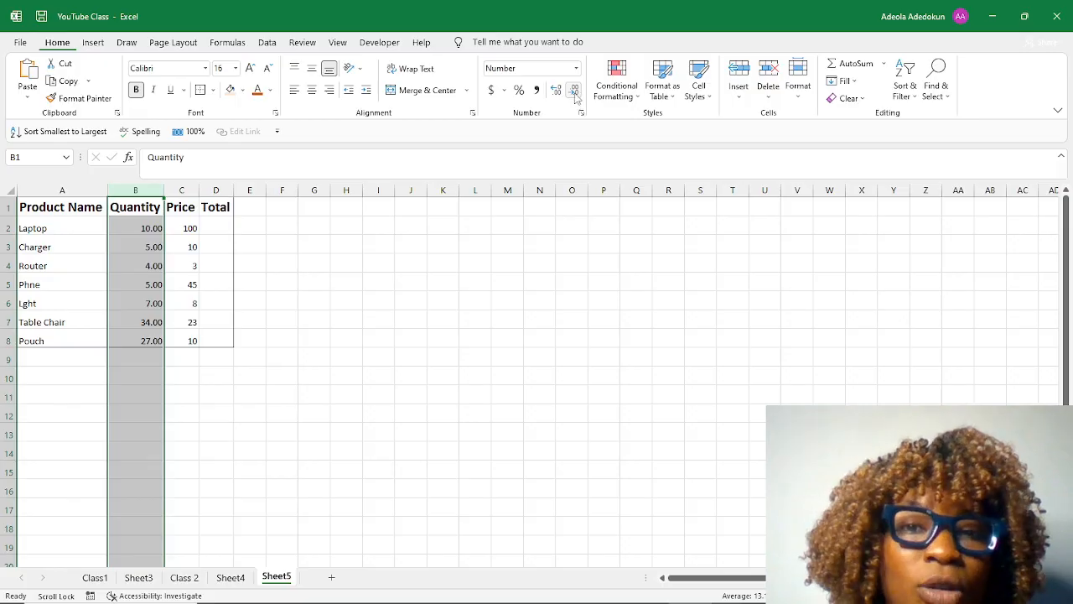
left_click(575, 98)
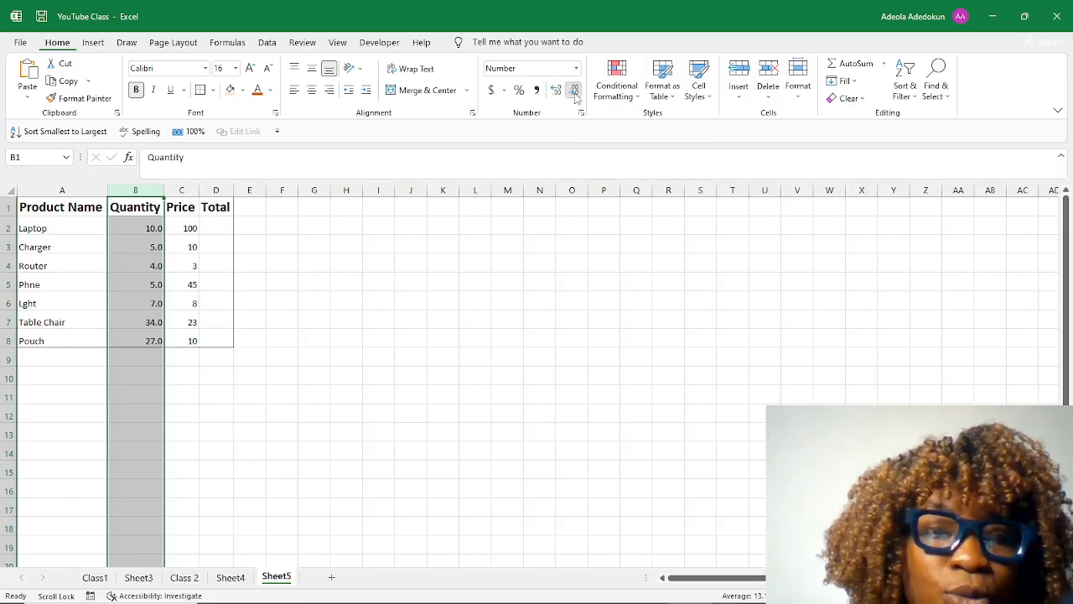
left_click(575, 98)
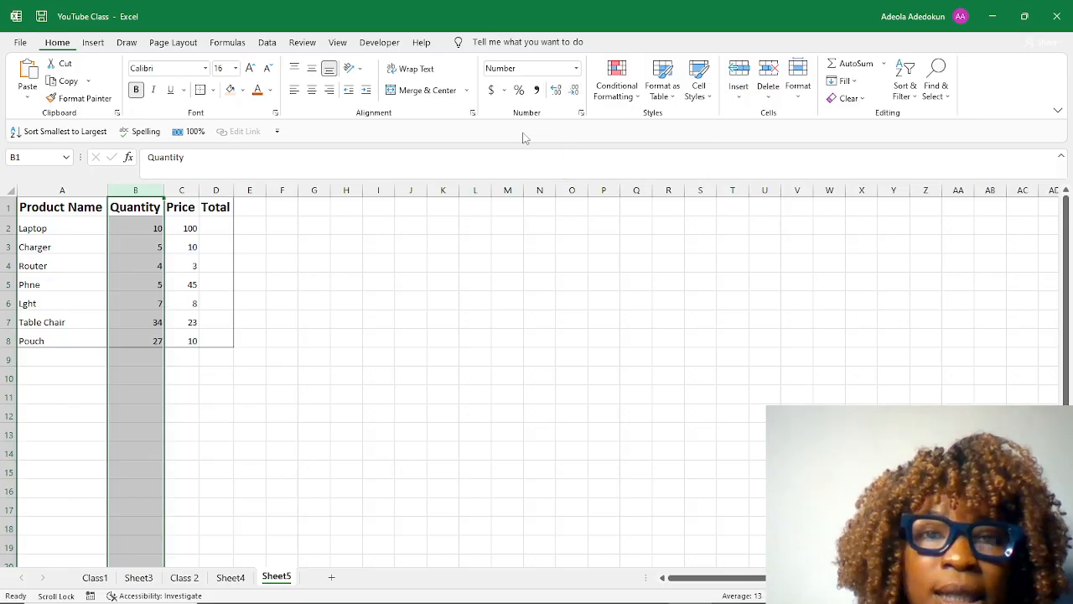
Format the Price column as Currency with no decimal places.
left_click(188, 190)
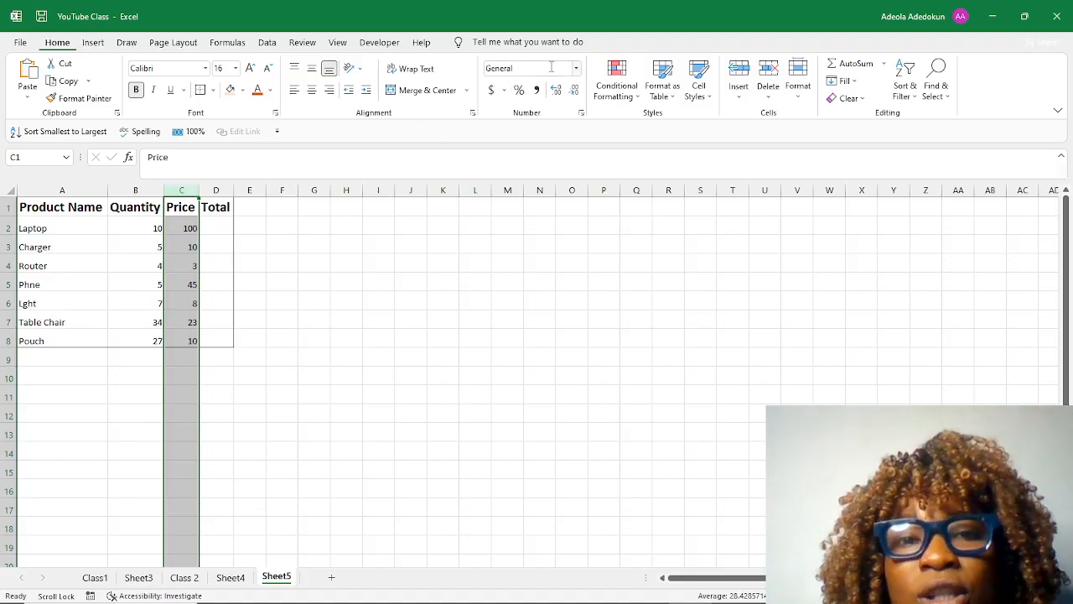
left_click(577, 72)
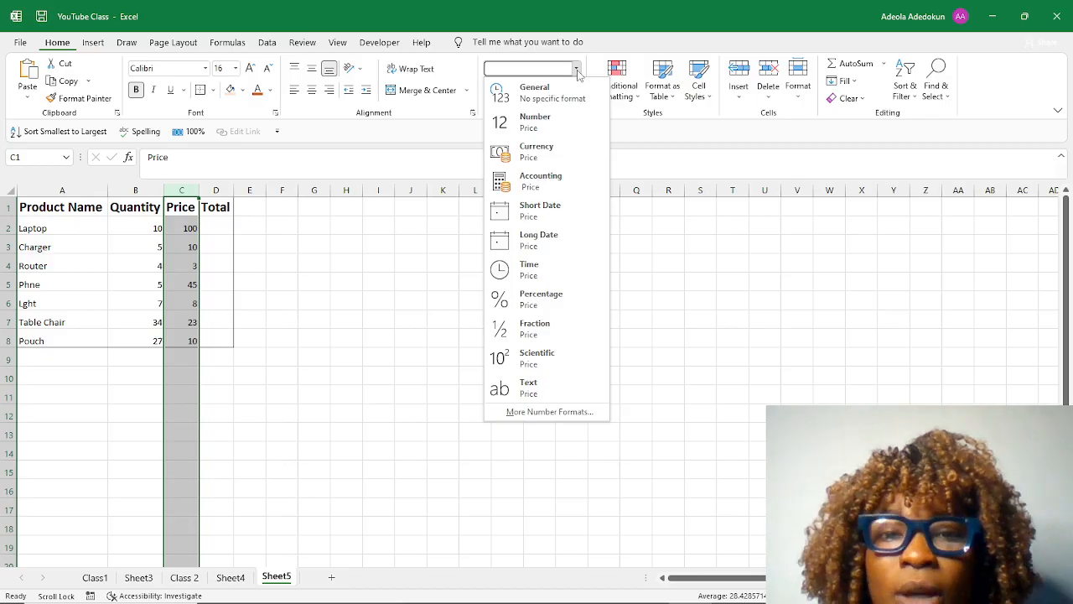
left_click(556, 157)
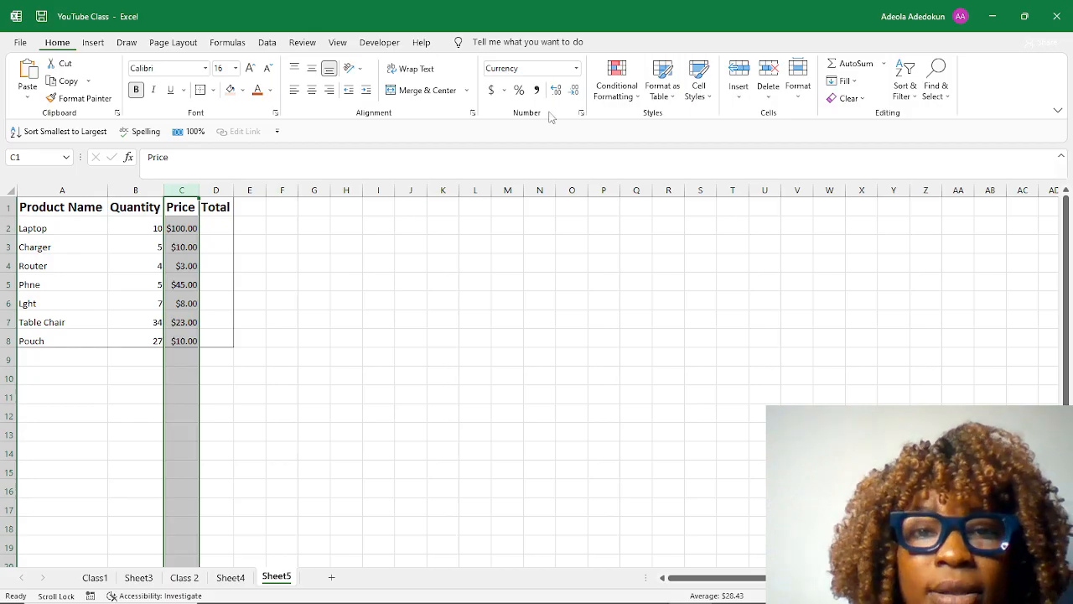
left_click(575, 90)
left_click(575, 90)
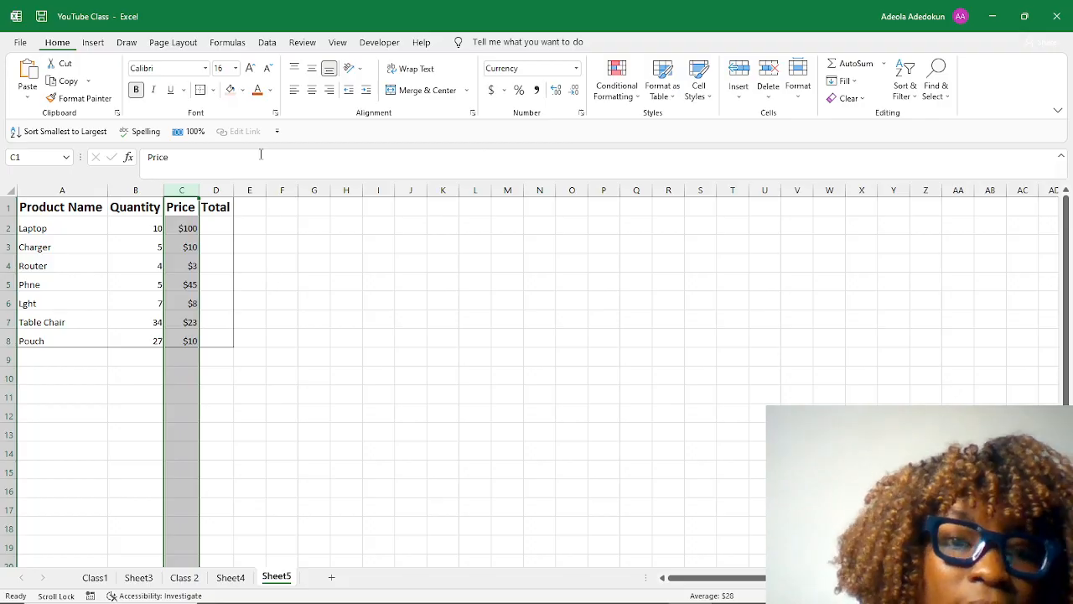
Add the column header Date in cell E1.
left_click(254, 205)
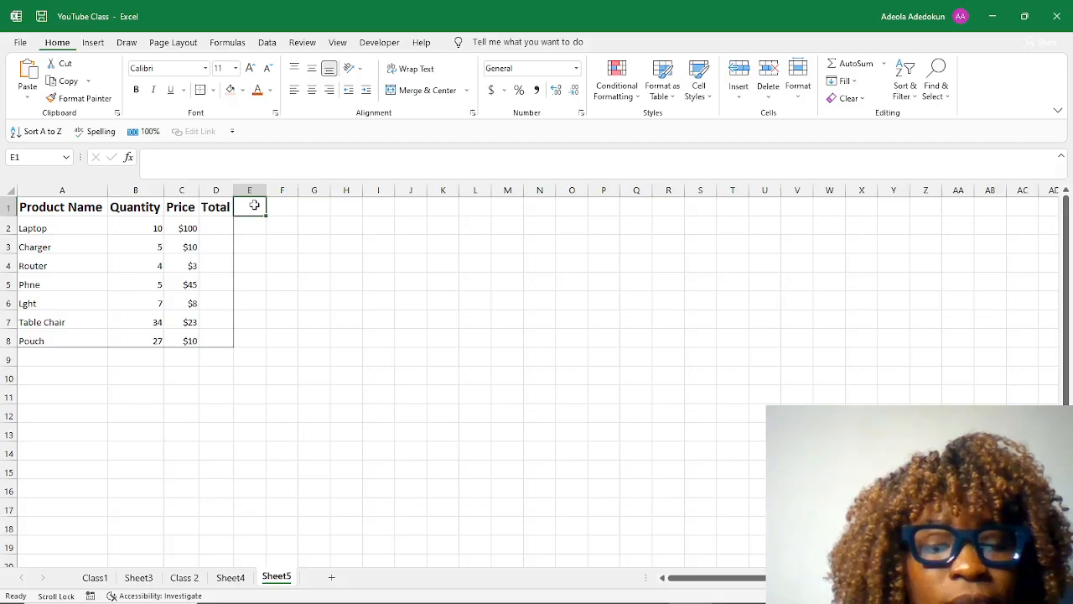
type("Date")
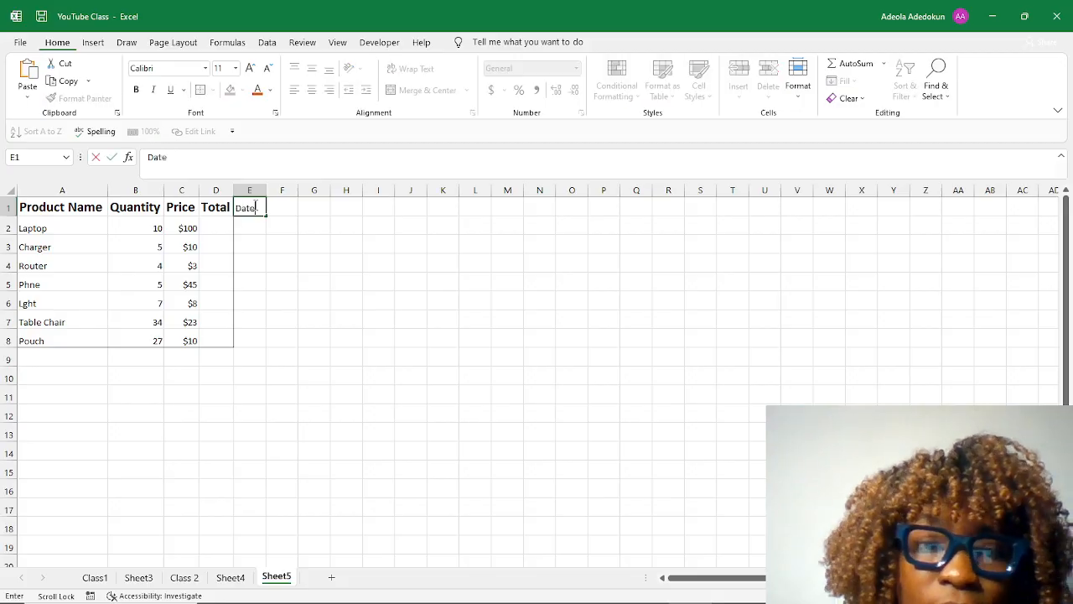
key("Return")
Copy the Date header's formatting onto the Total header in D1 with Format Painter.
left_click(256, 208)
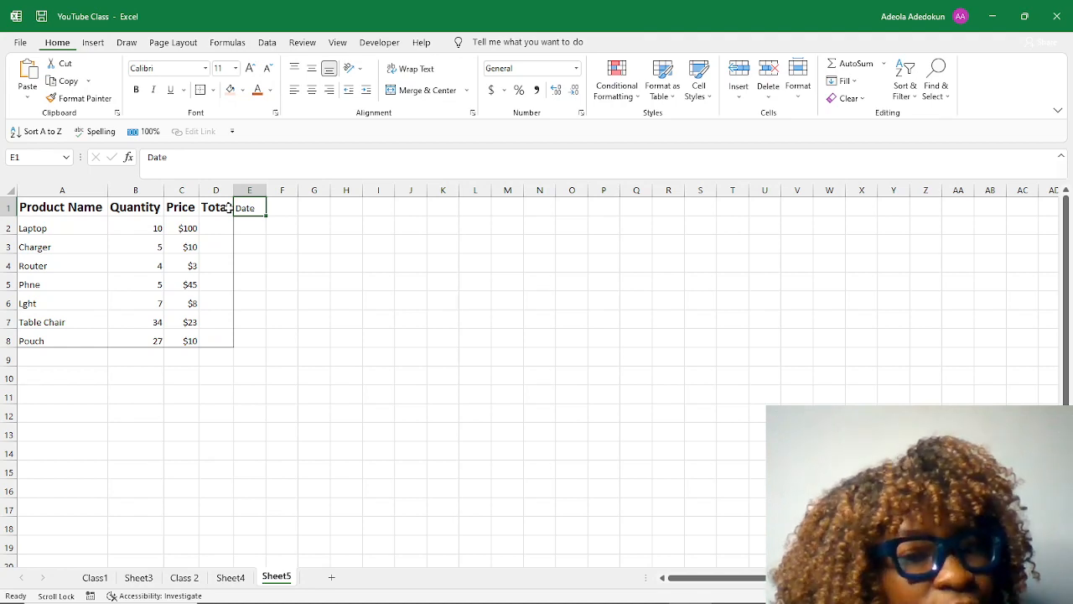
left_click(81, 98)
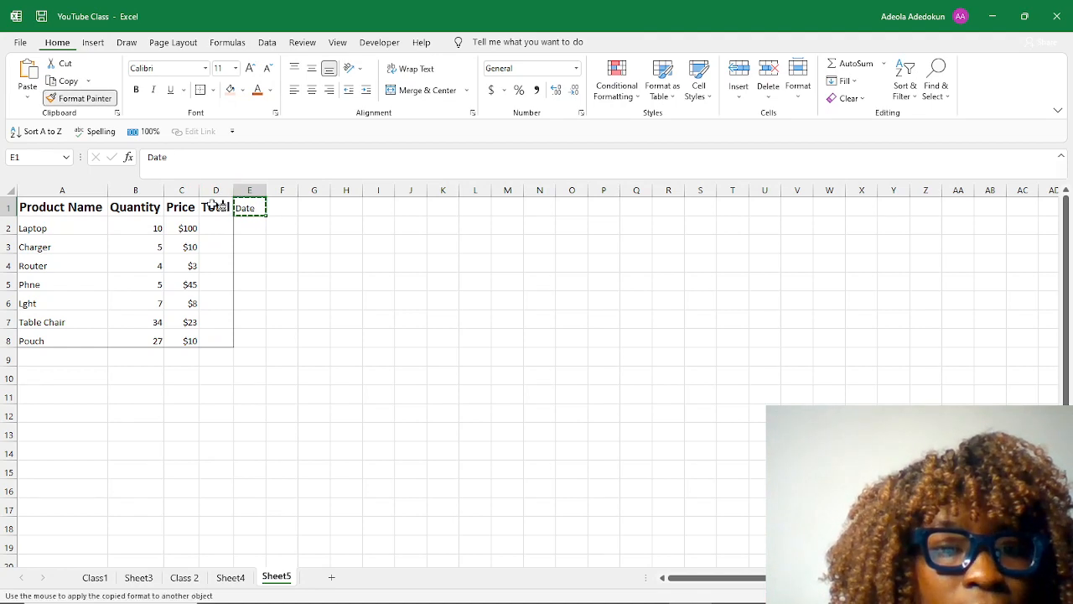
left_click(217, 206)
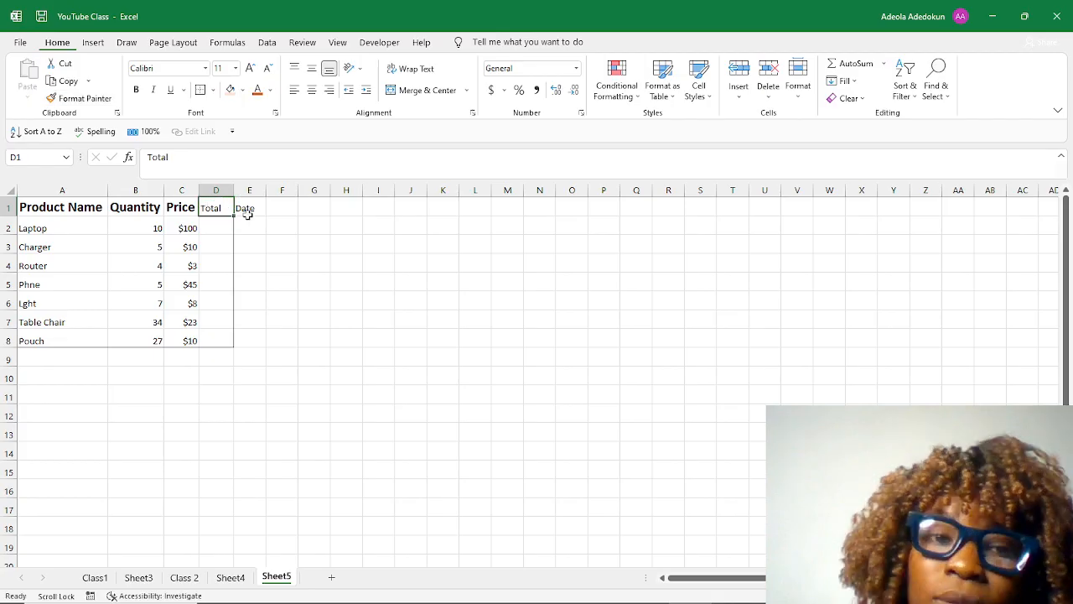
Copy the Price header's formatting onto the Total header, and from Total onto the Date header, with Format Painter.
left_click(181, 208)
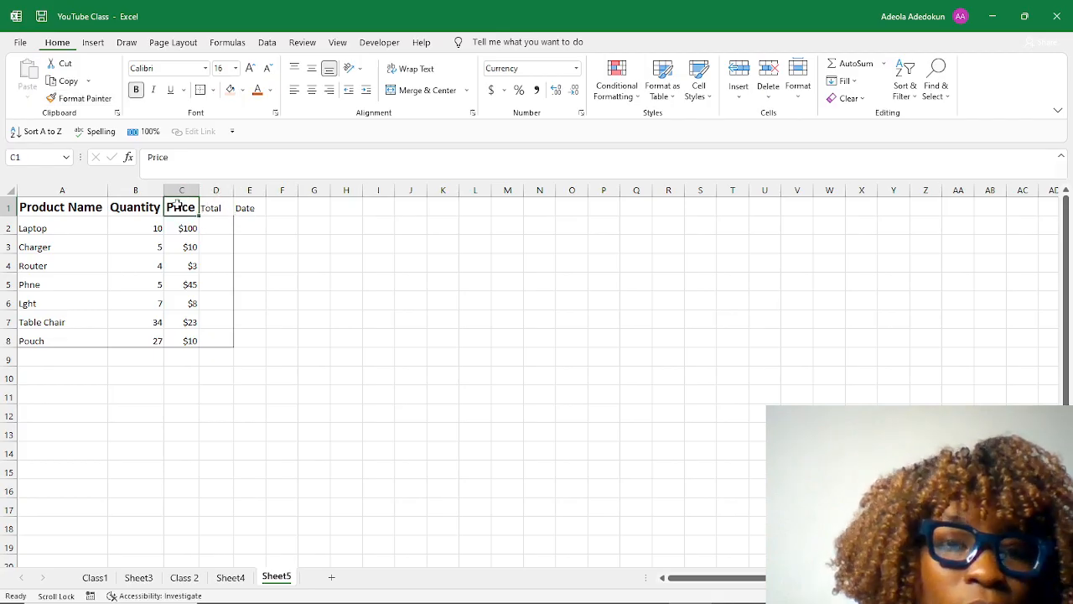
left_click(81, 98)
left_click(215, 209)
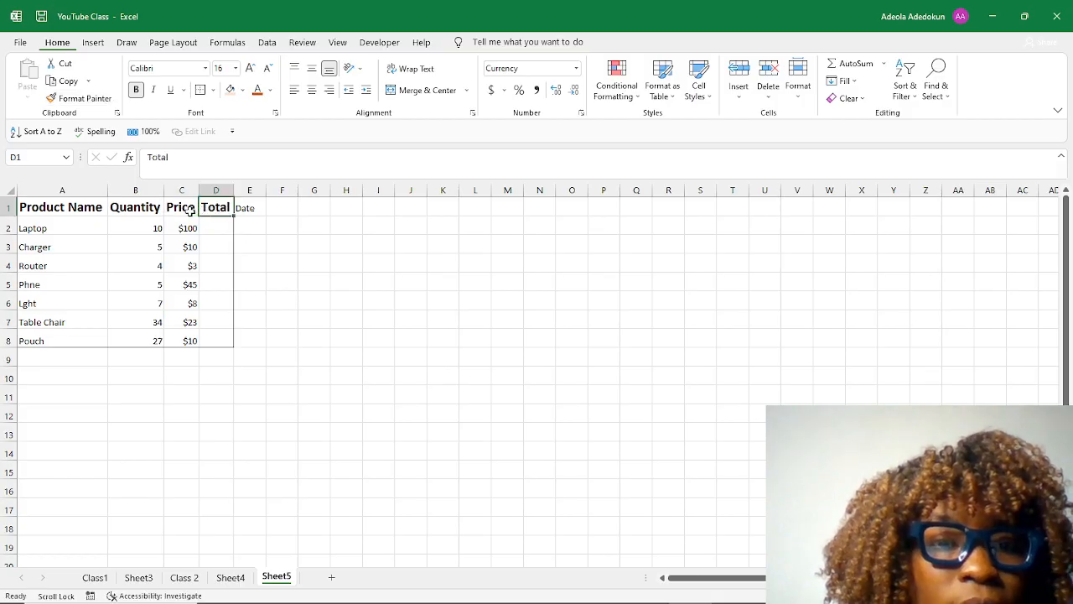
left_click(82, 98)
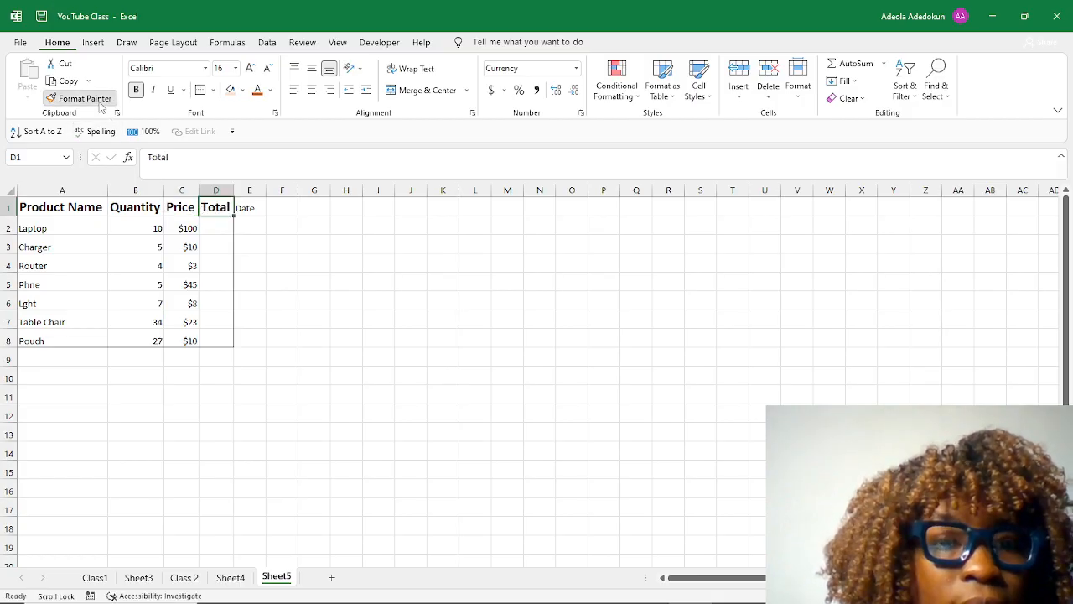
left_click(243, 207)
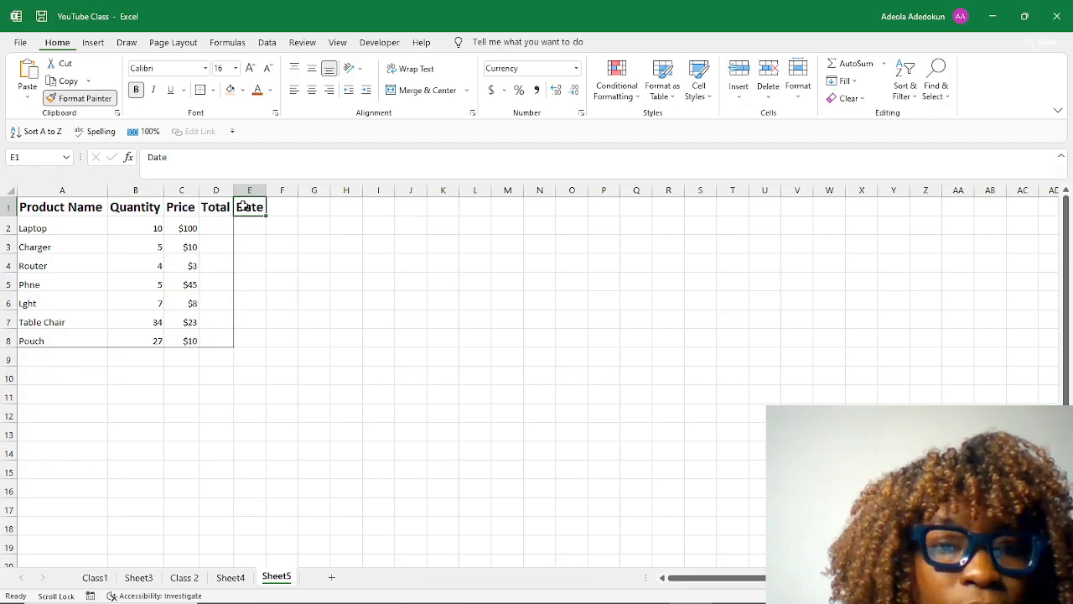
Enter the dates 07/09/2024 and 09/22/2024 in cells E2 and E3, and check the number format of E2.
left_click(264, 267)
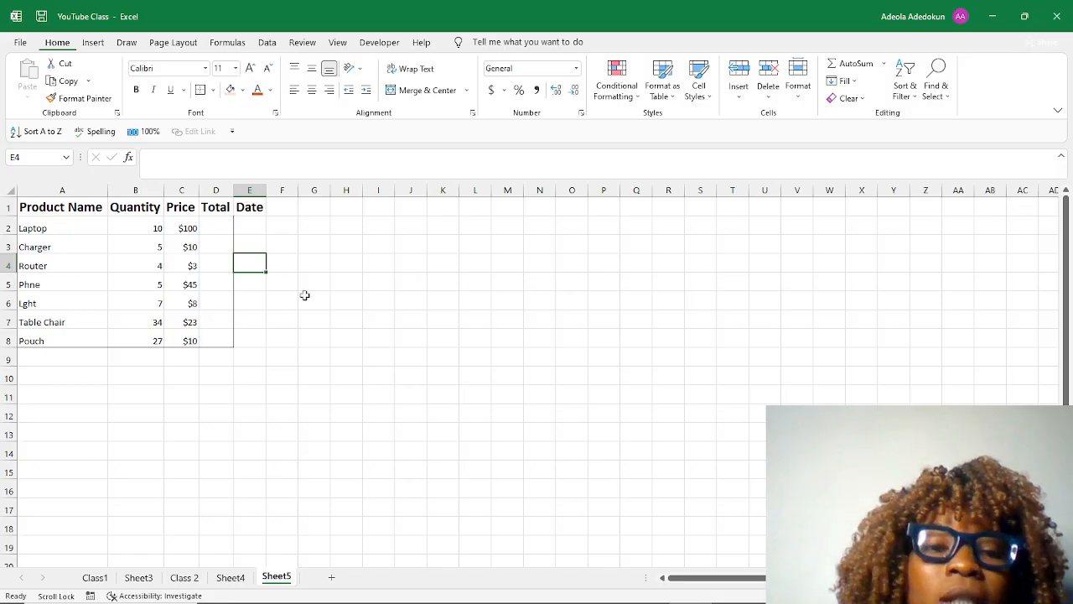
left_click(258, 231)
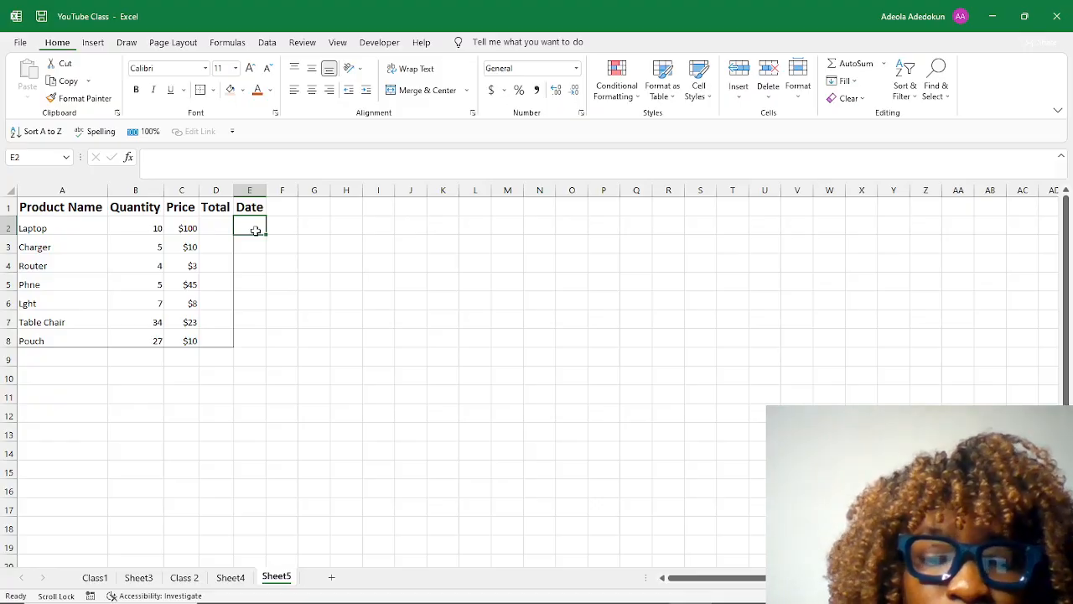
type("07/")
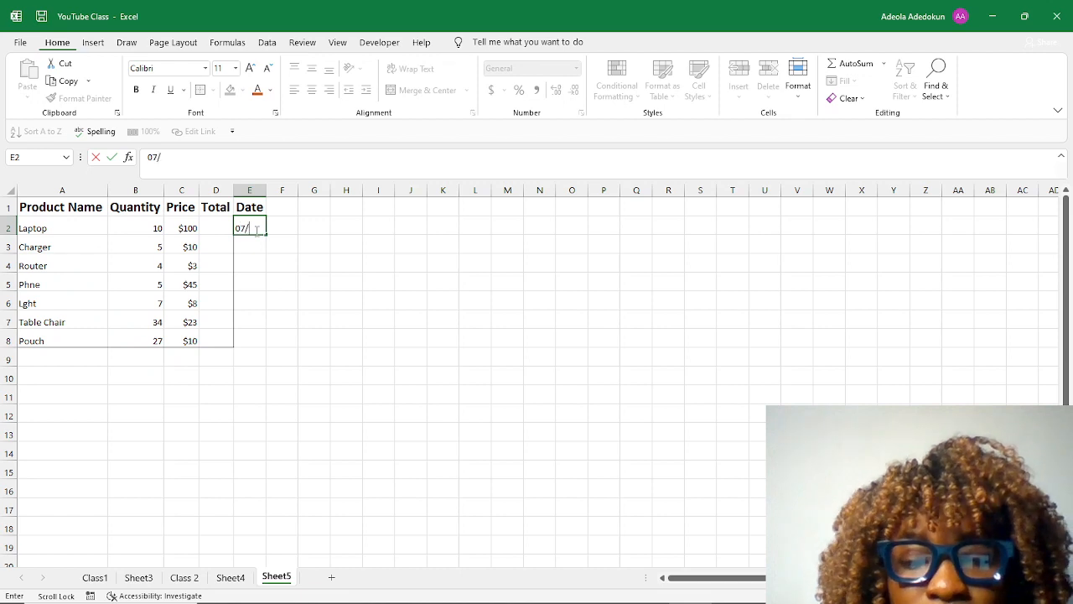
type("09/")
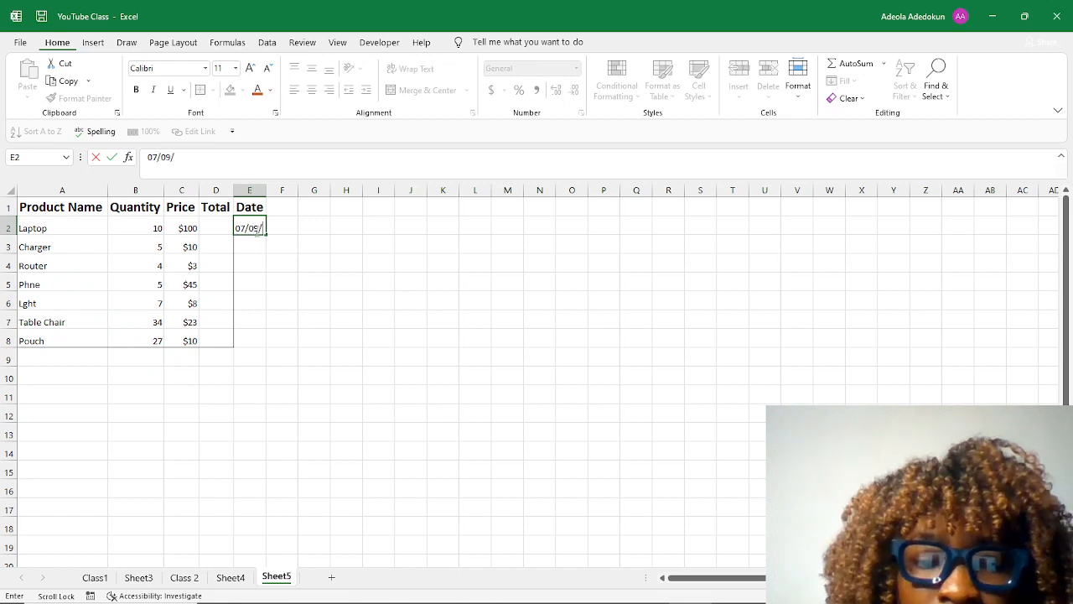
type("2024")
key("Return")
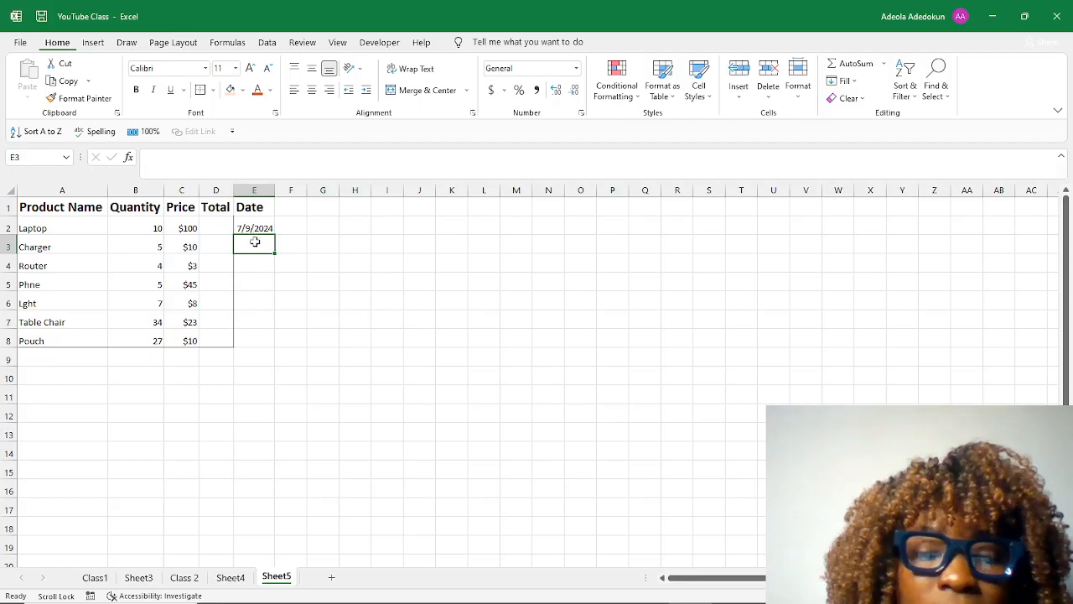
type("09/")
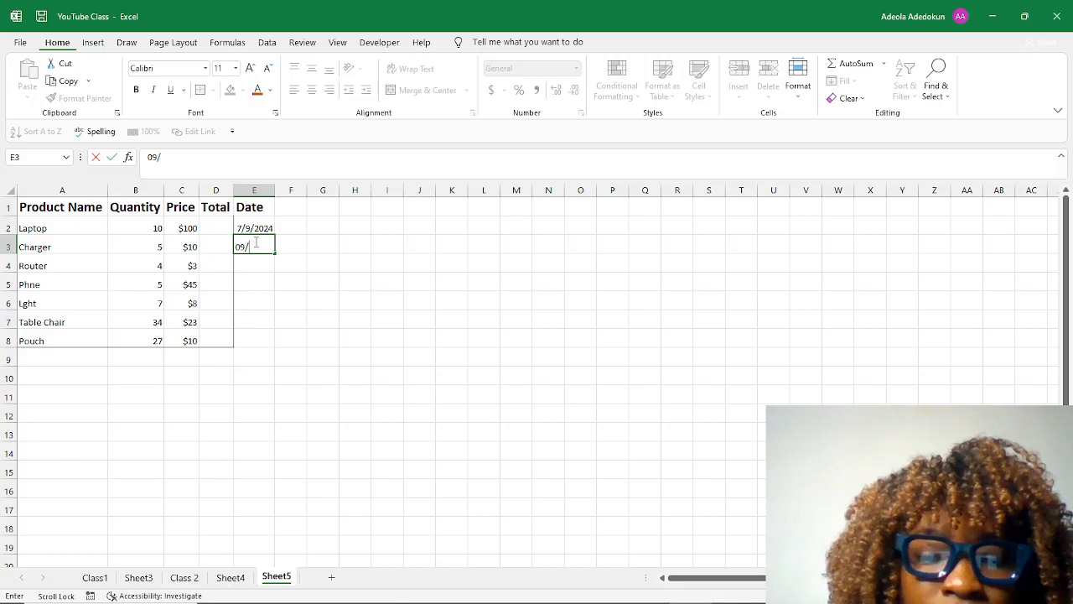
type("22/2024")
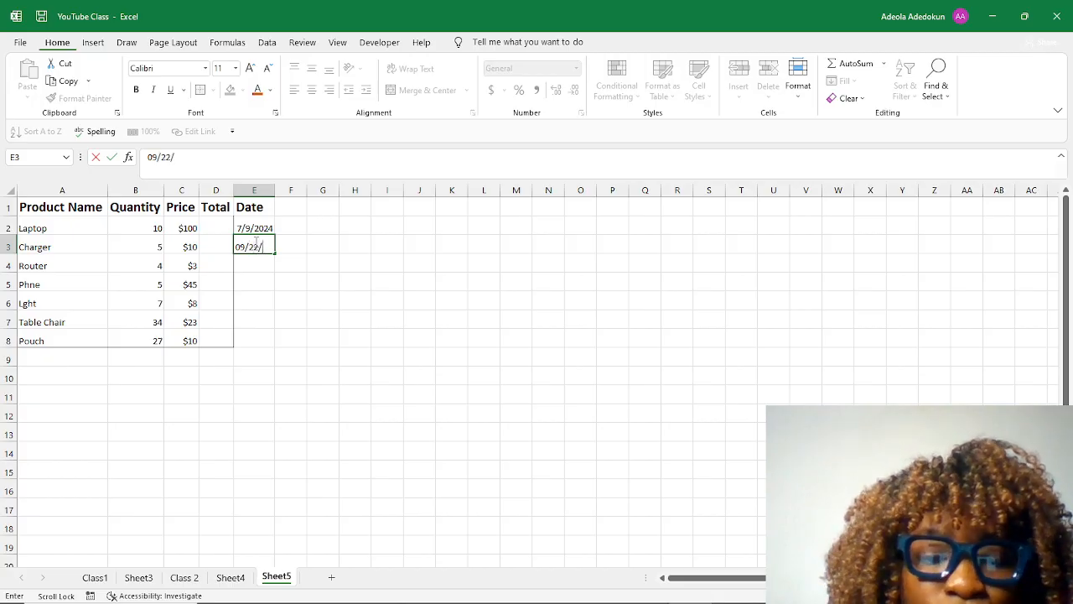
key("Return")
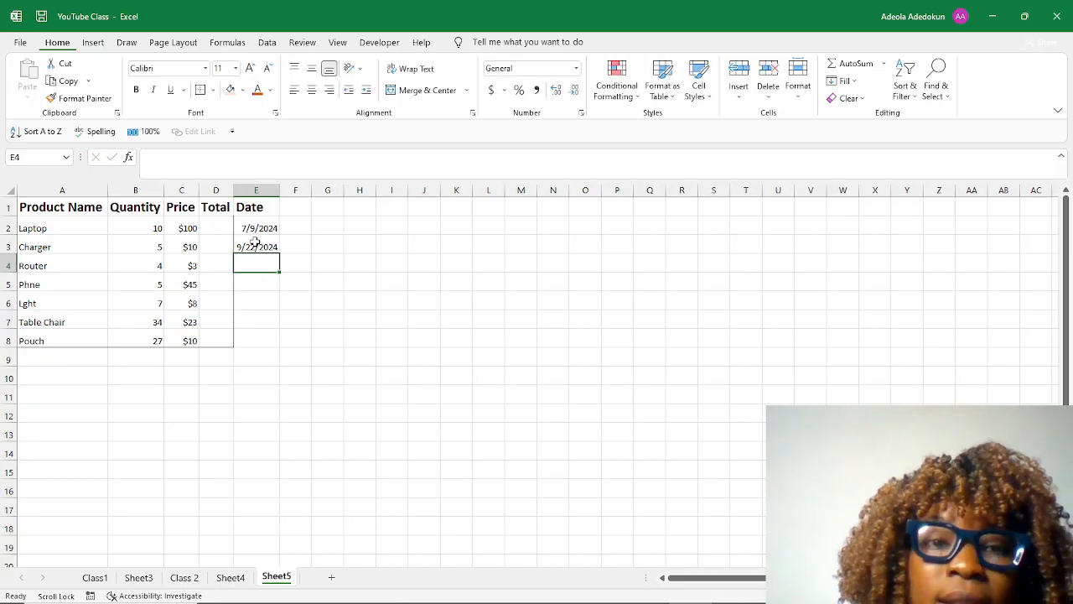
left_click(258, 223)
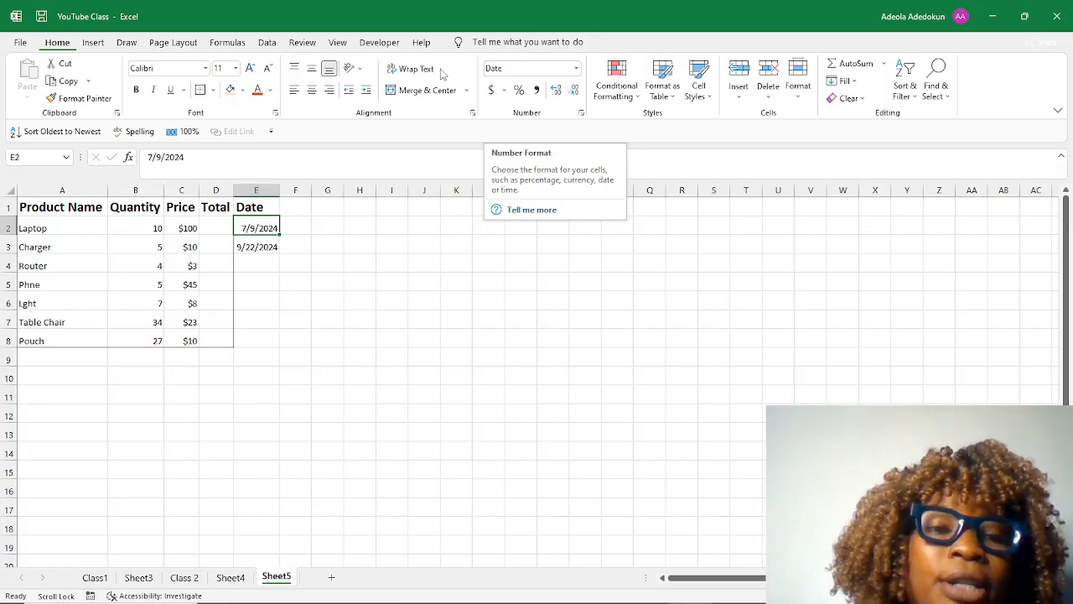
Center the contents of the Quantity and Price columns horizontally.
left_click_drag(150, 228, 143, 242)
left_click(152, 190)
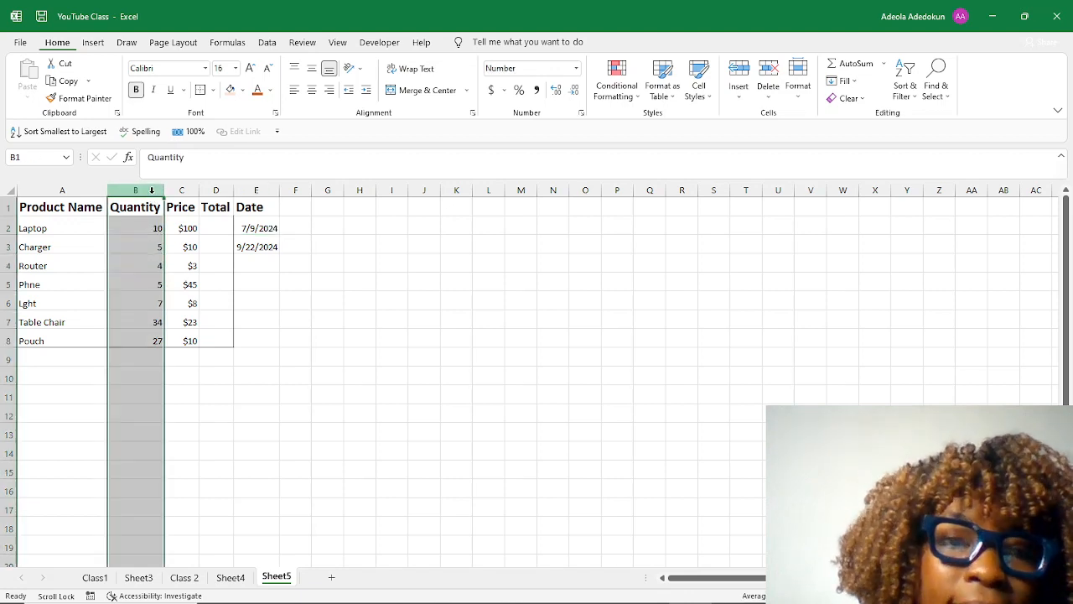
left_click(312, 91)
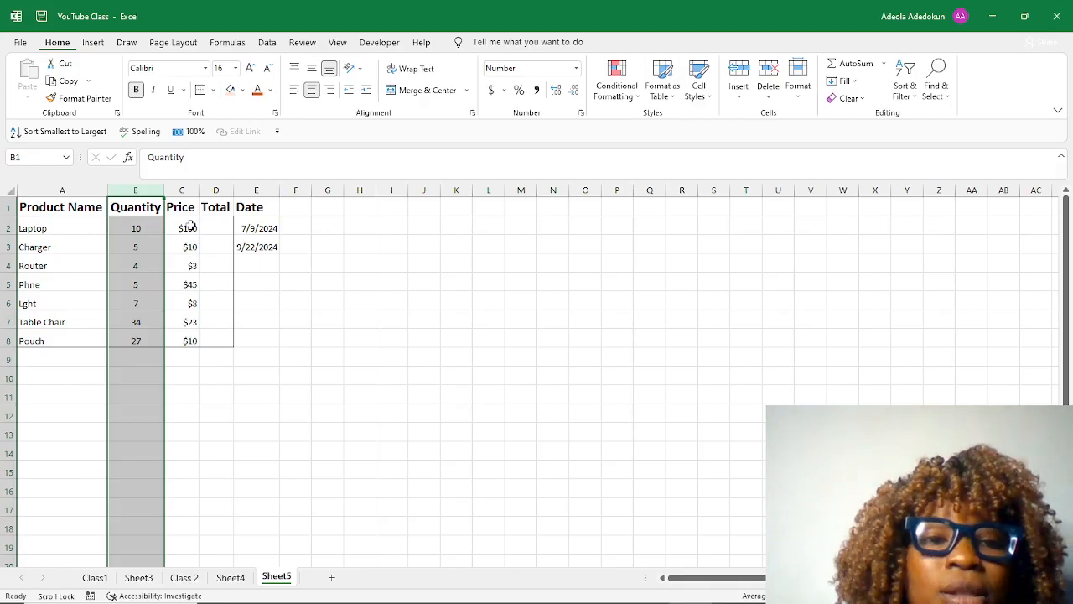
left_click(186, 191)
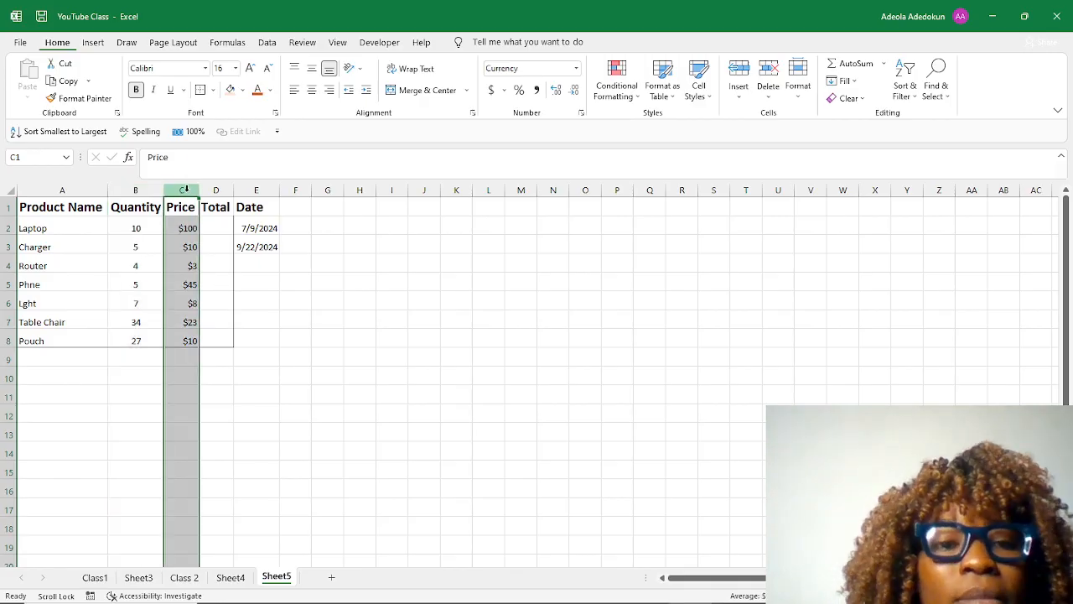
left_click(312, 91)
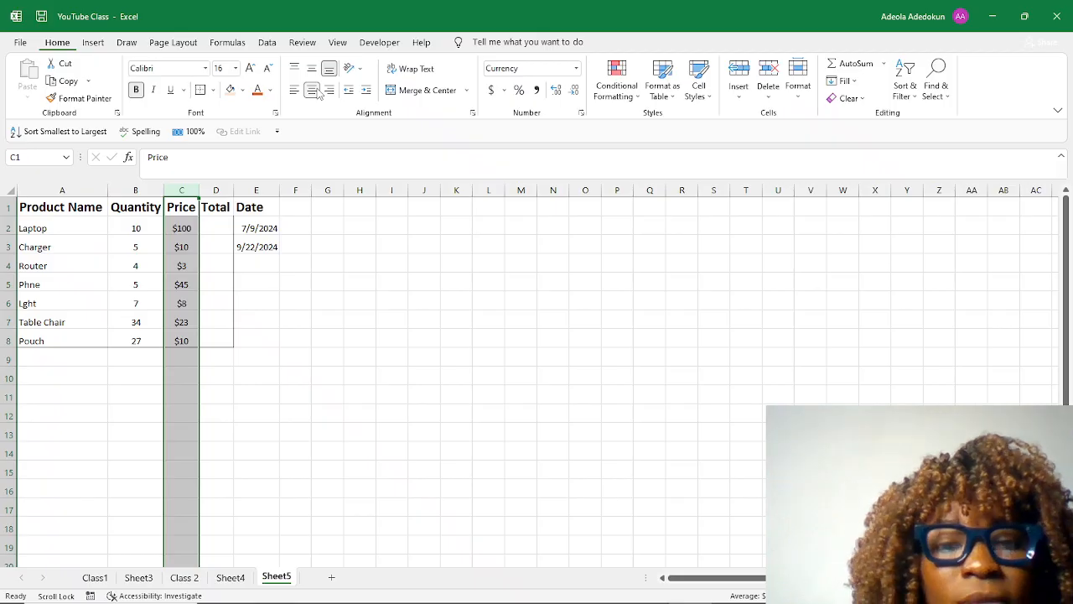